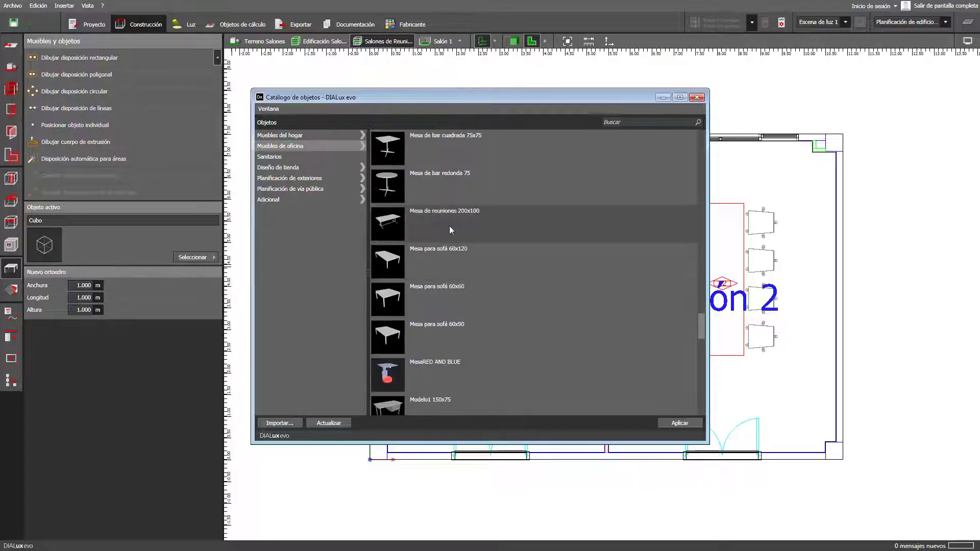
Choose the object Mesa de reuniones 200x100 and place a single one at the centre of Salón 1, at about X 2.78, Y 4.00 m.
left_click(450, 226)
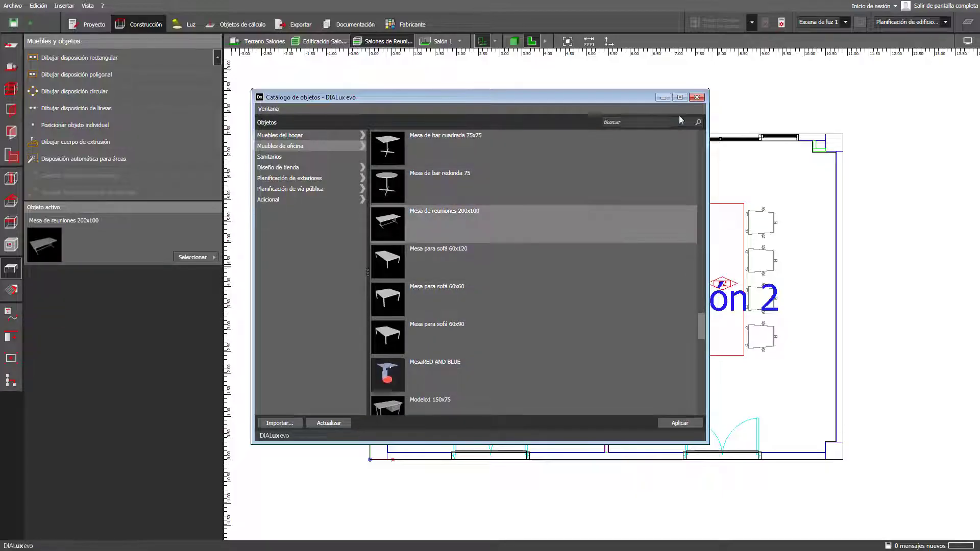
left_click(695, 98)
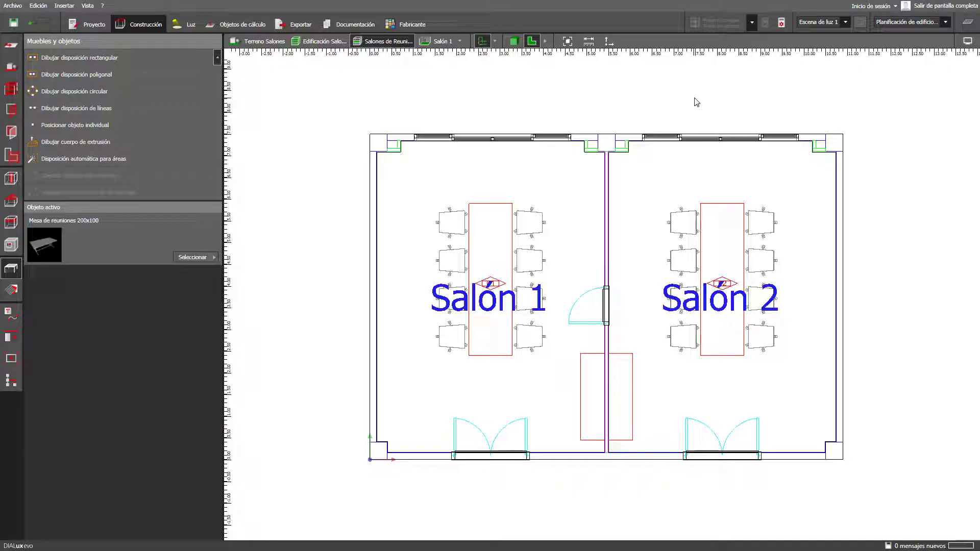
left_click(167, 127)
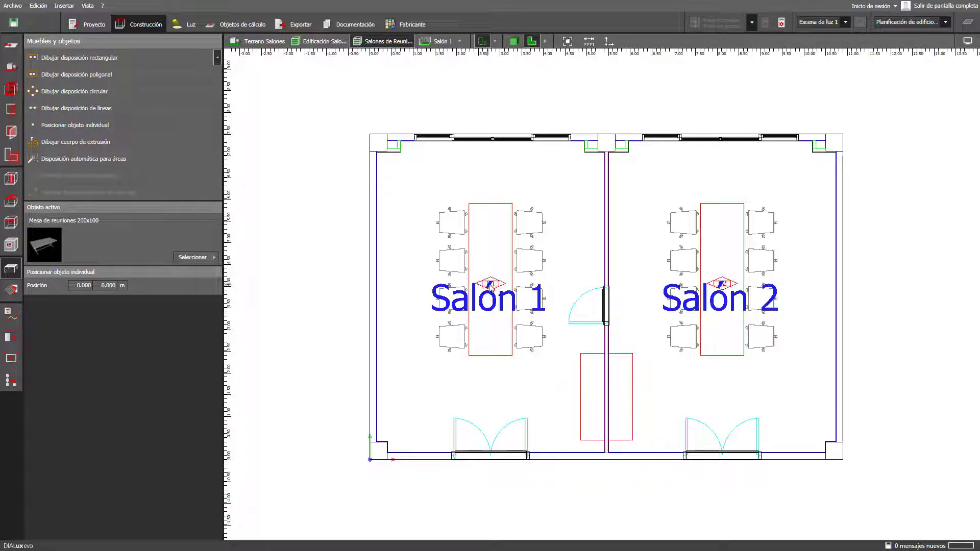
left_click(490, 286)
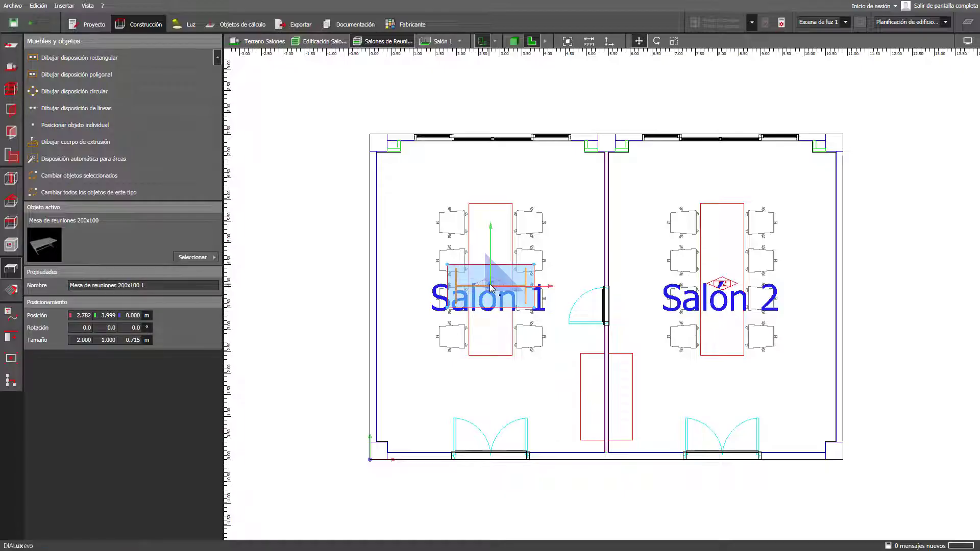
Rotate the meeting table to -90° and stretch it to 3.500 m long so it fills the drawn table outline in Salón 1.
left_click(657, 41)
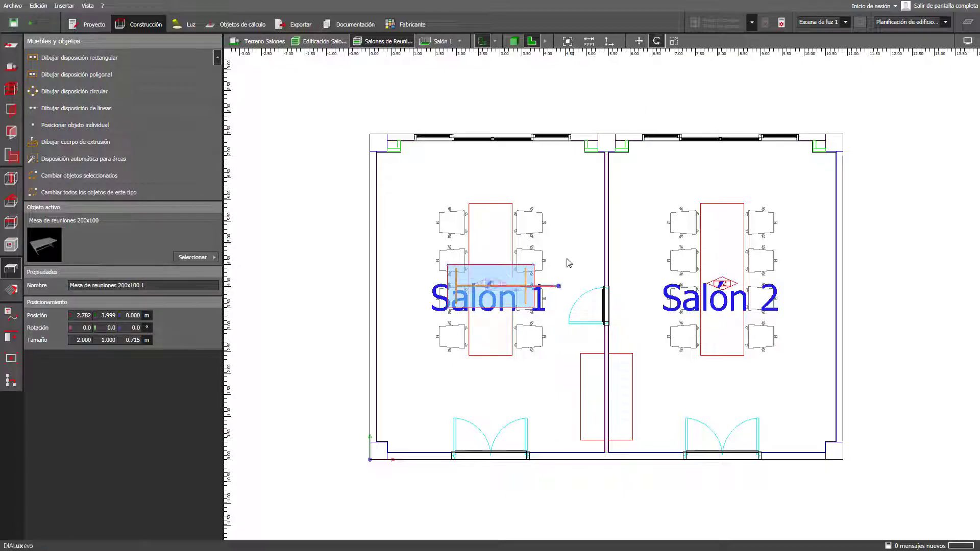
left_click_drag(558, 287, 492, 337)
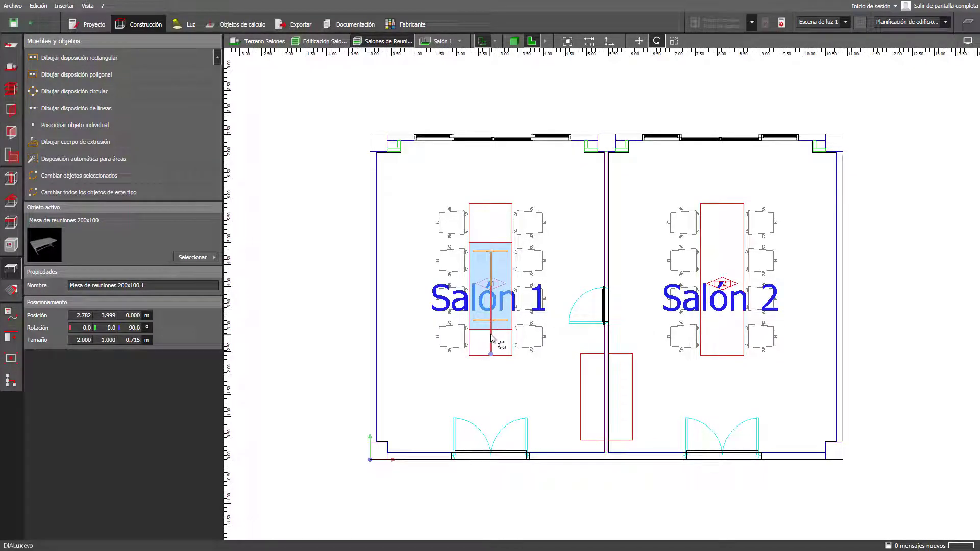
left_click(673, 41)
left_click_drag(496, 243, 494, 209)
left_click_drag(491, 331, 490, 355)
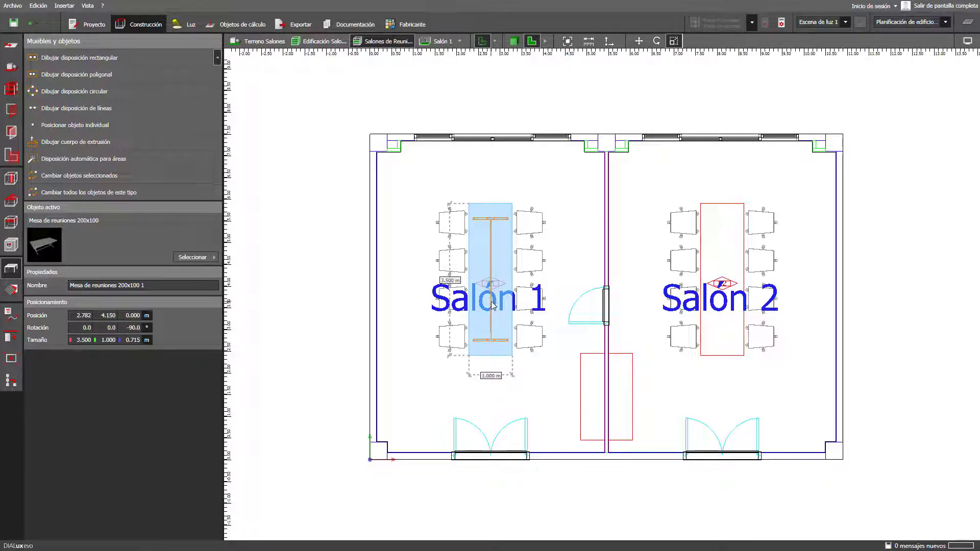
key("Escape")
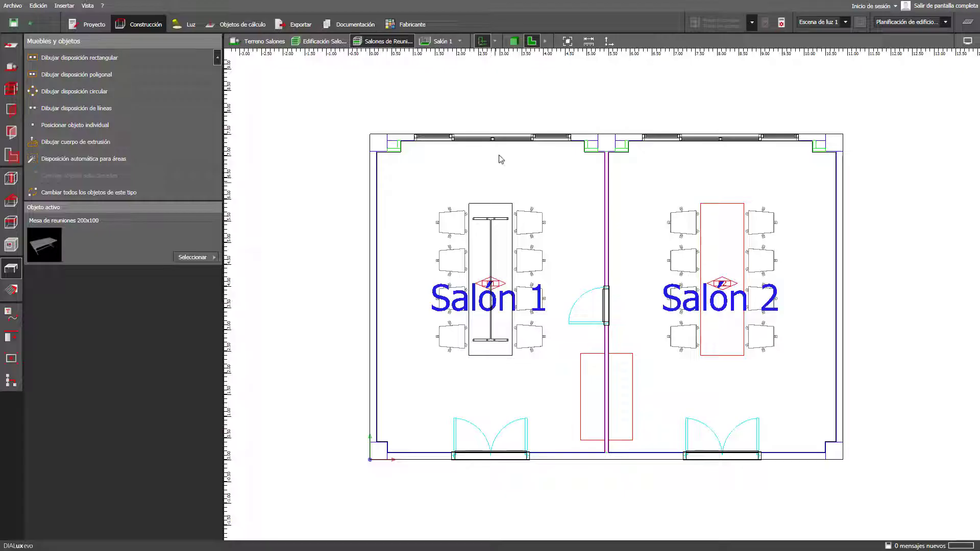
Show the Salón 1 table up close in 3D and open the texture catalogue for materials.
left_click(515, 41)
scroll(510, 269, "up", 10)
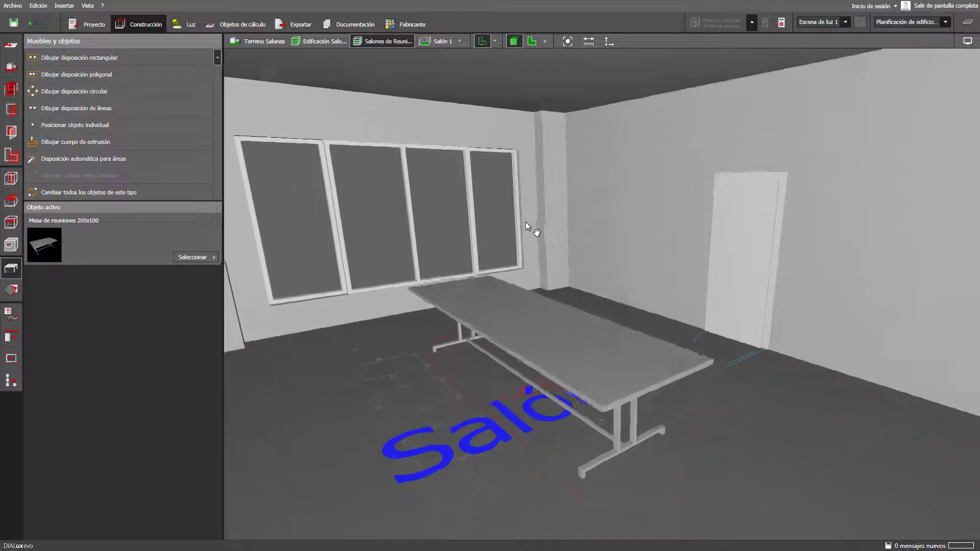
middle_click_drag(525, 221, 498, 195)
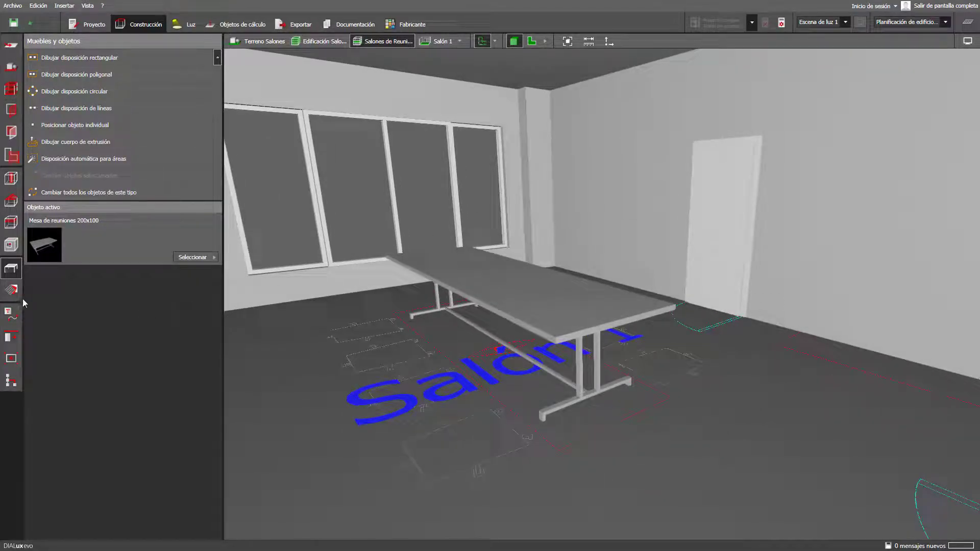
left_click(11, 292)
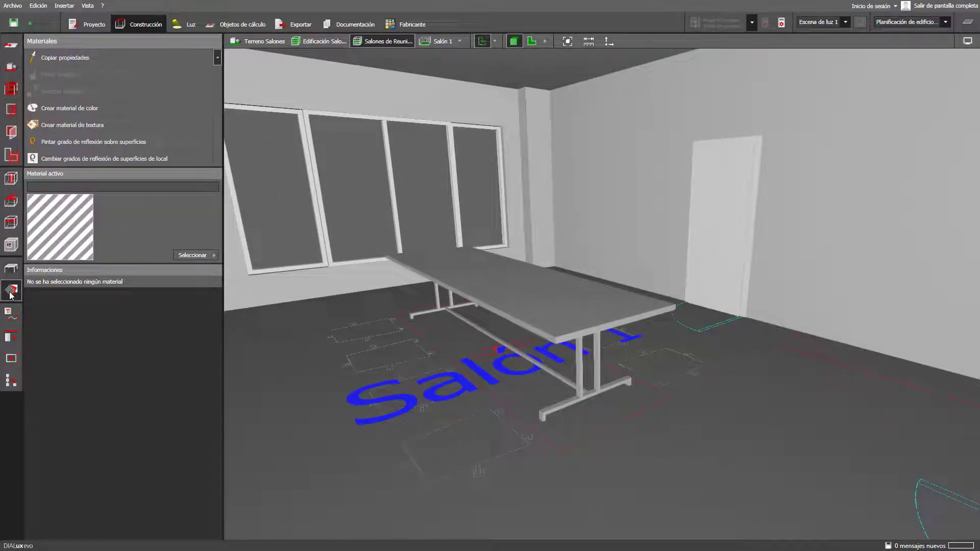
left_click(203, 255)
double_click(243, 314)
left_click_drag(252, 87, 465, 106)
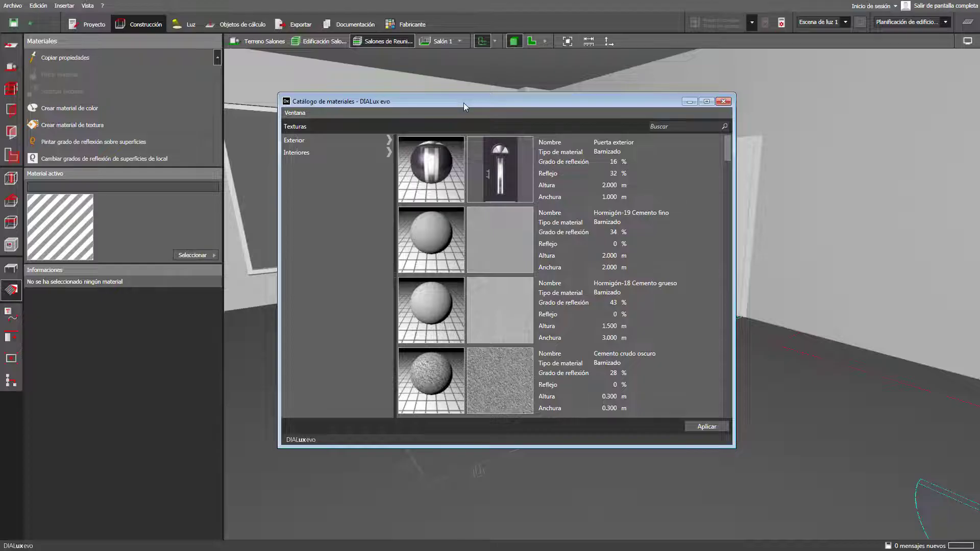
Search the textures for "abedul", choose the material Abedul and apply it to the meeting table's top.
left_click(659, 126)
type("abedul")
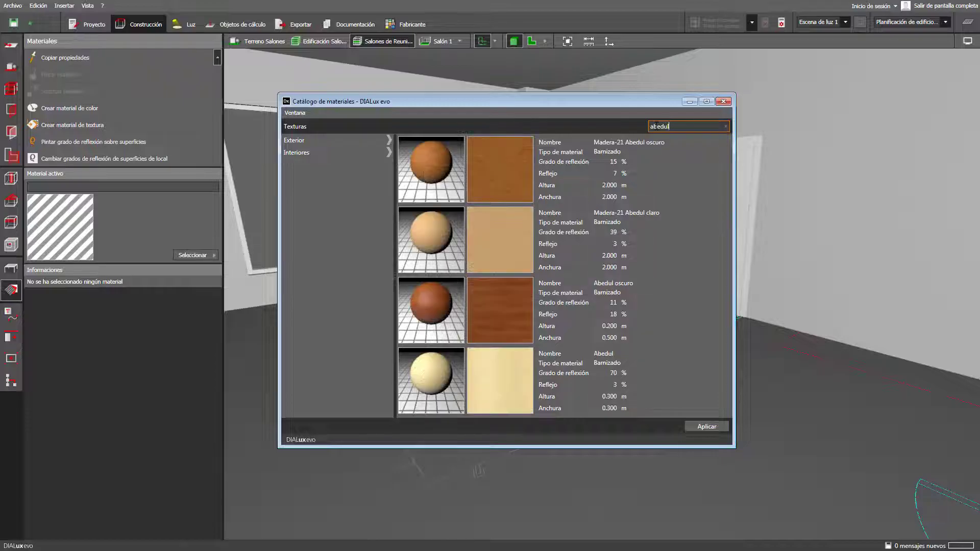
left_click(518, 360)
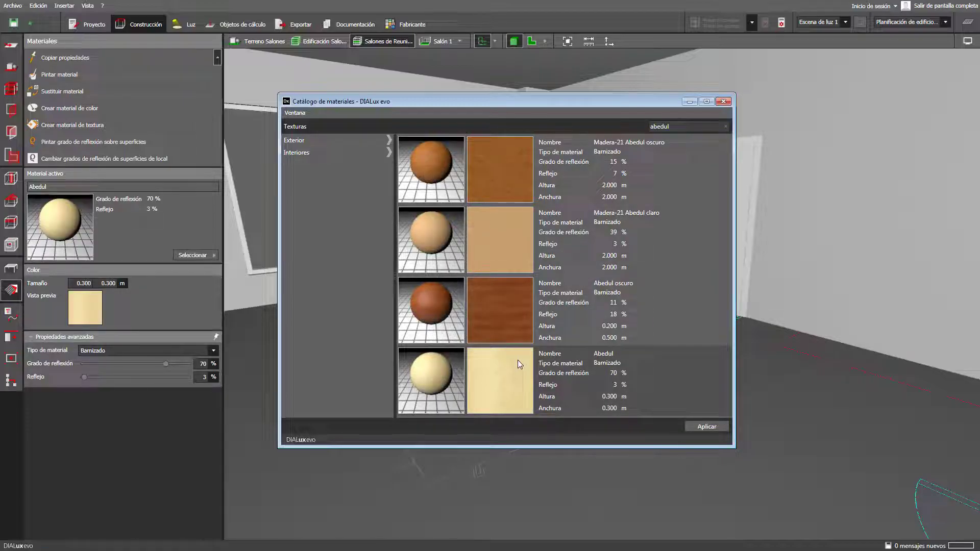
left_click(721, 102)
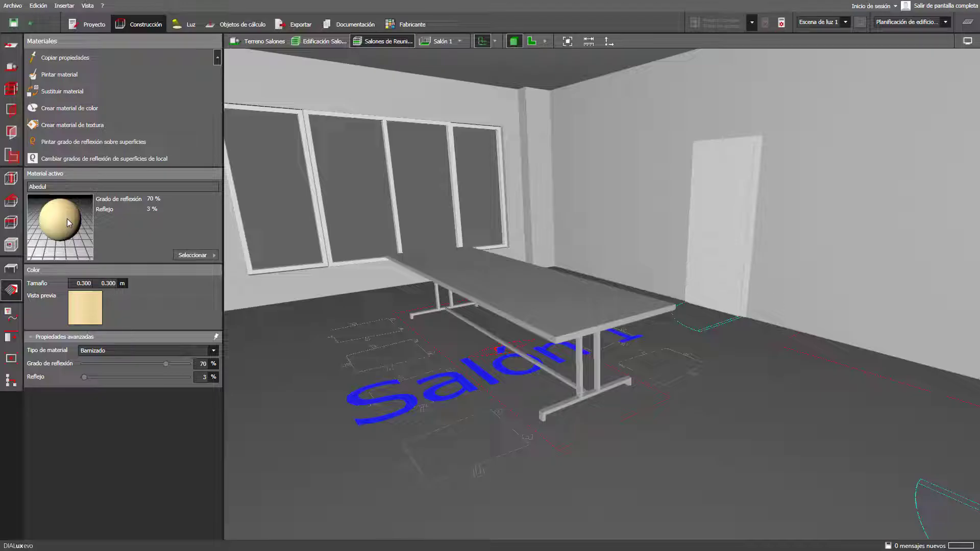
left_click_drag(66, 218, 368, 250)
left_click_drag(496, 275, 496, 275)
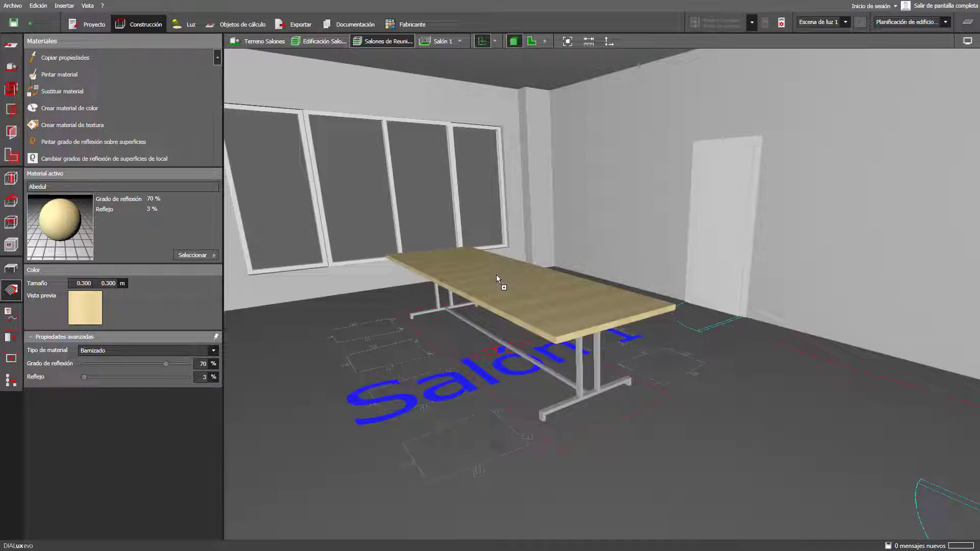
Choose the colour 9003 (Blanco señal) from the 9xxx Negro/Blanco group and apply it to the meeting table's legs.
left_click(195, 255)
left_click(290, 305)
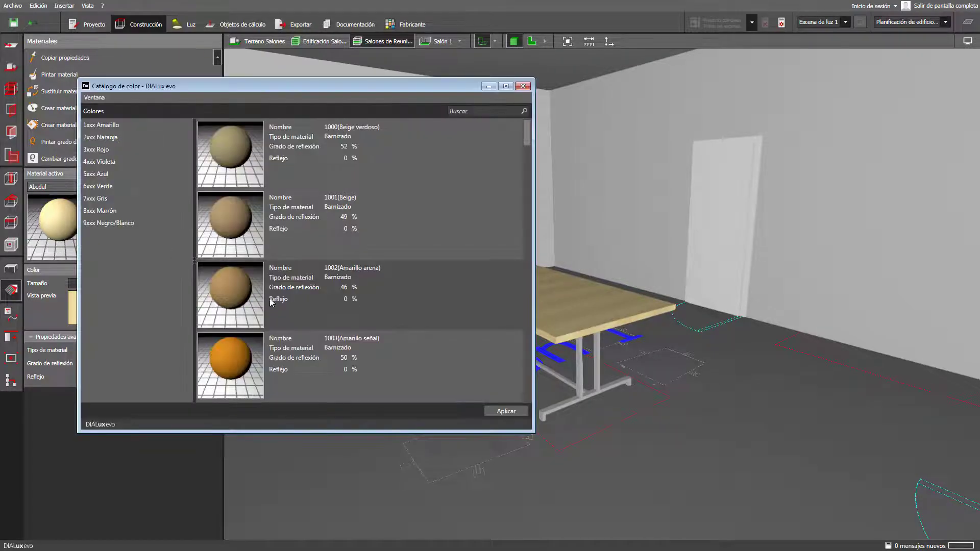
left_click(121, 224)
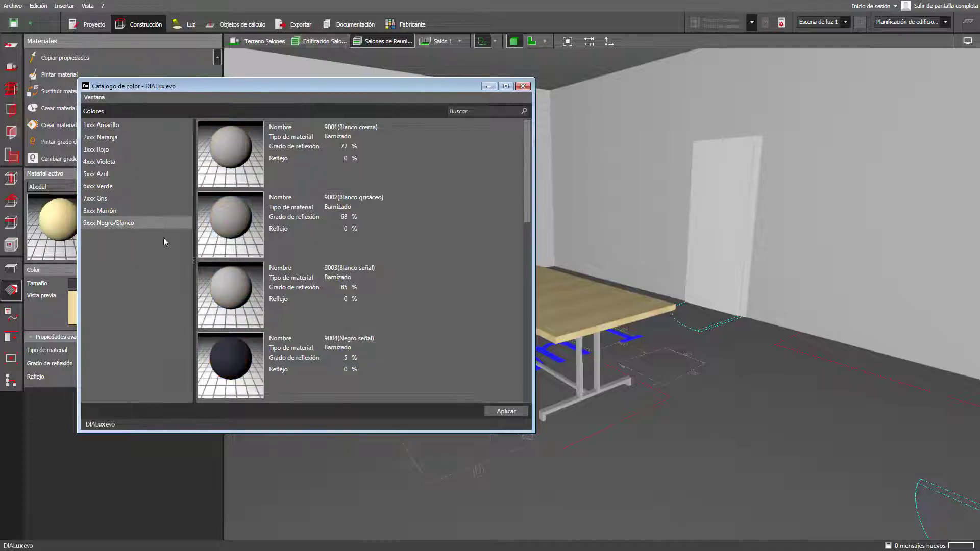
left_click(298, 288)
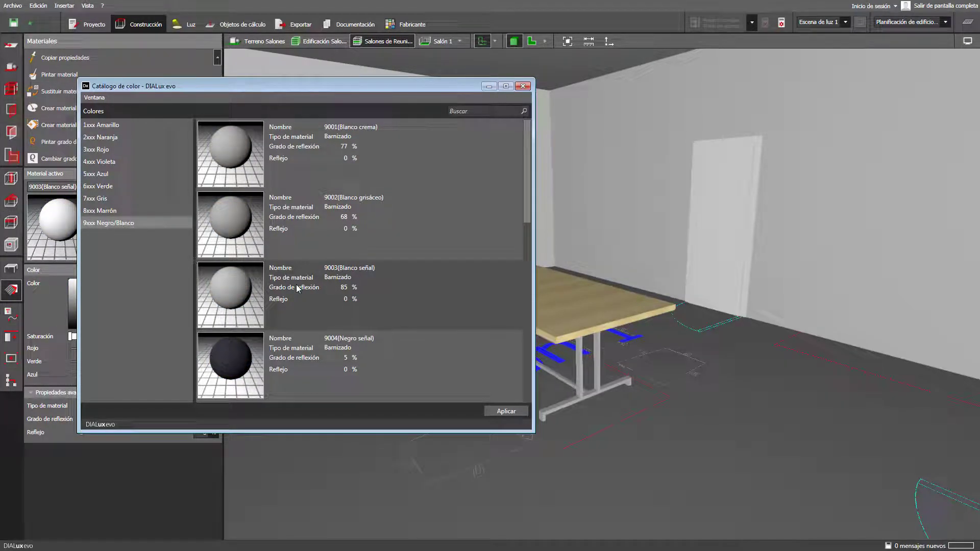
left_click(523, 86)
left_click_drag(60, 217, 295, 300)
left_click_drag(506, 350, 586, 394)
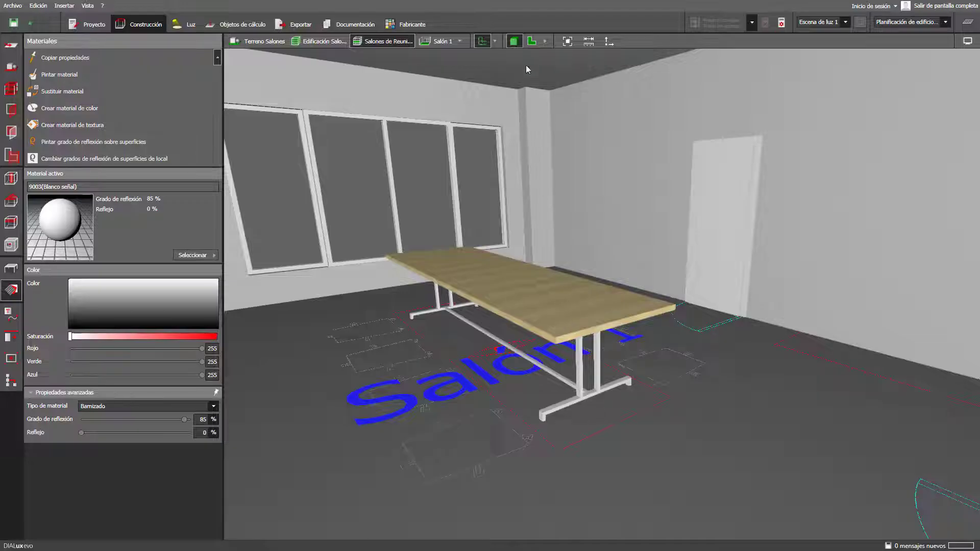
Return to the floor plan and open the furniture object catalogue.
left_click(529, 43)
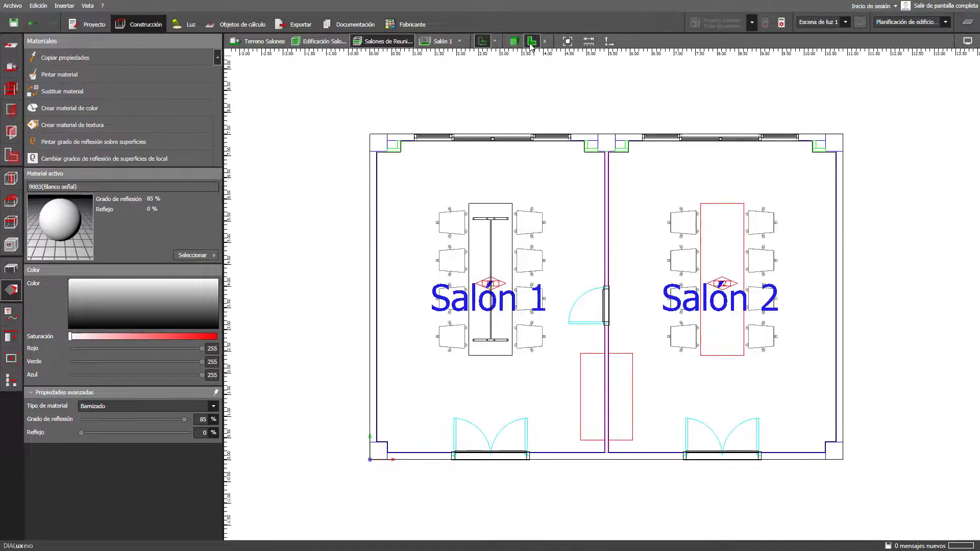
left_click(11, 269)
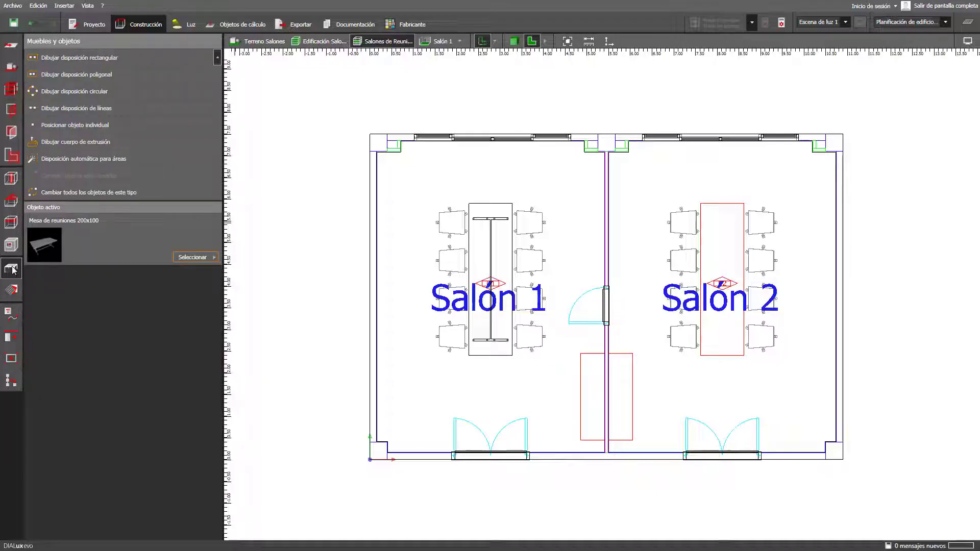
left_click(179, 262)
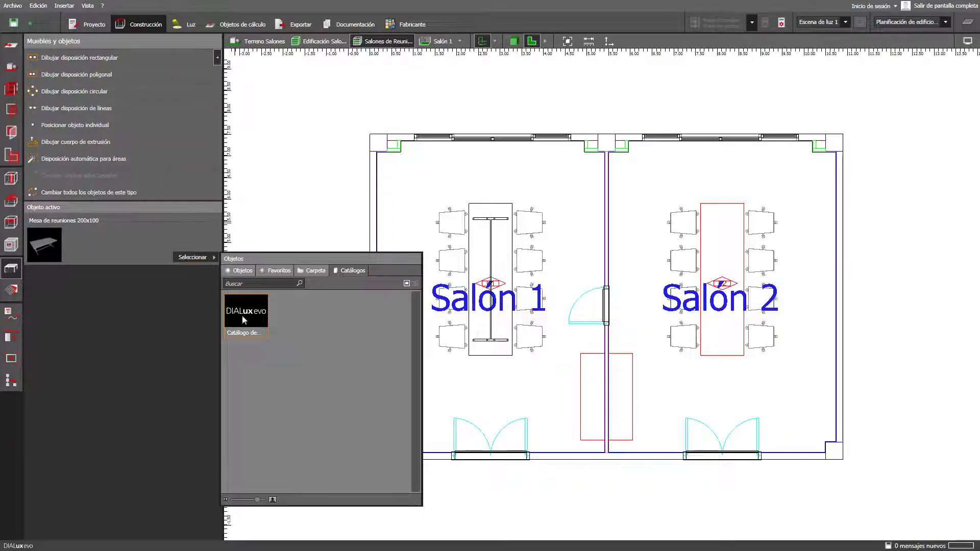
left_click(259, 320)
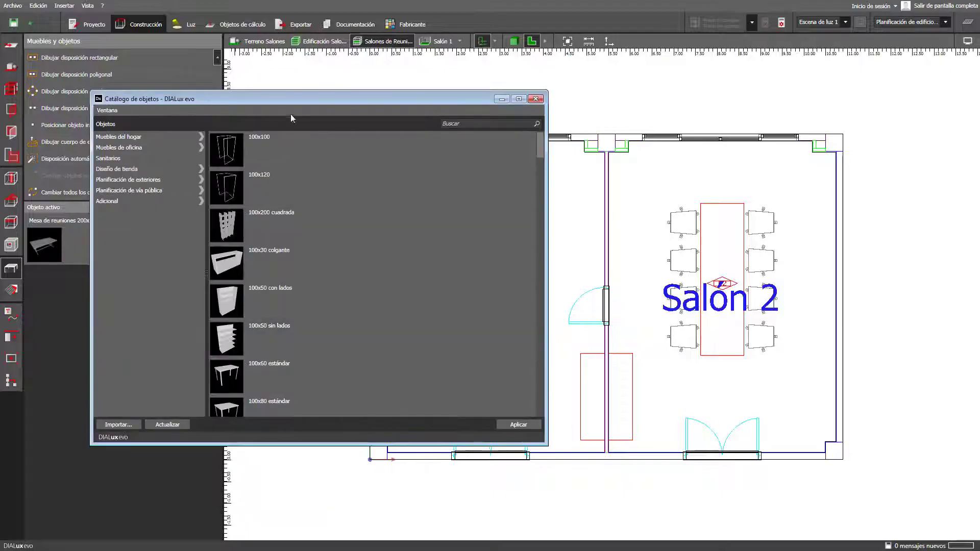
left_click_drag(291, 100, 440, 93)
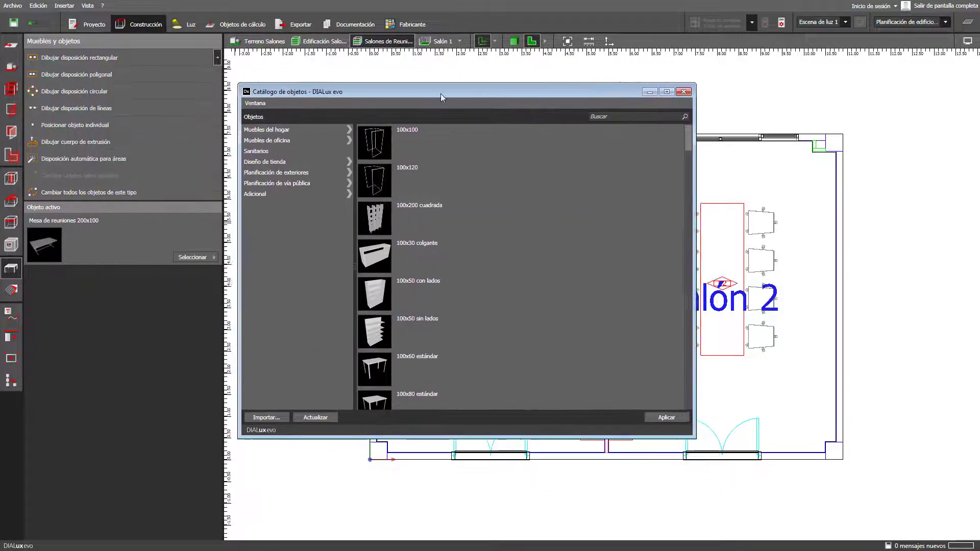
Choose Silla de oficina2 from the Muebles de oficina category as the active object and close the catalogue.
left_click(293, 143)
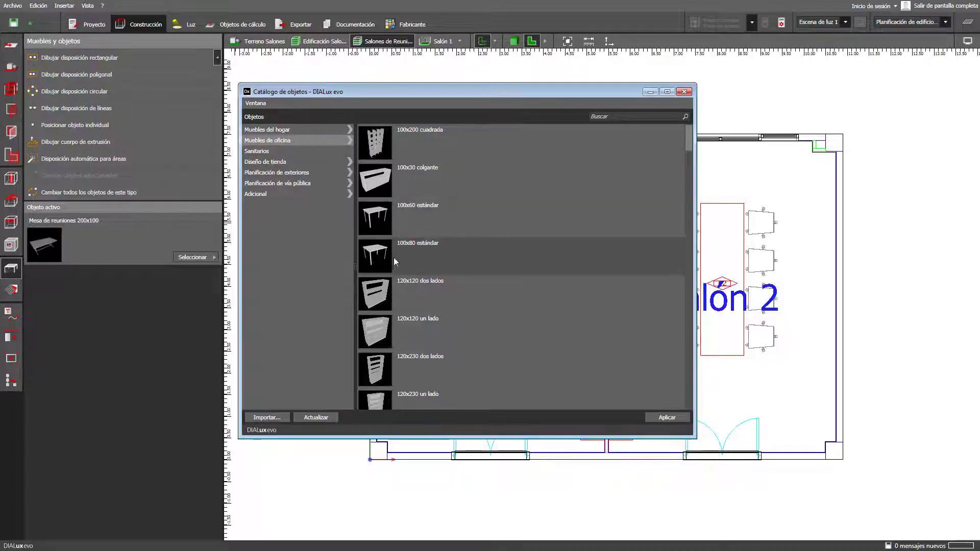
scroll(397, 270, "down", 5)
scroll(396, 271, "down", 10)
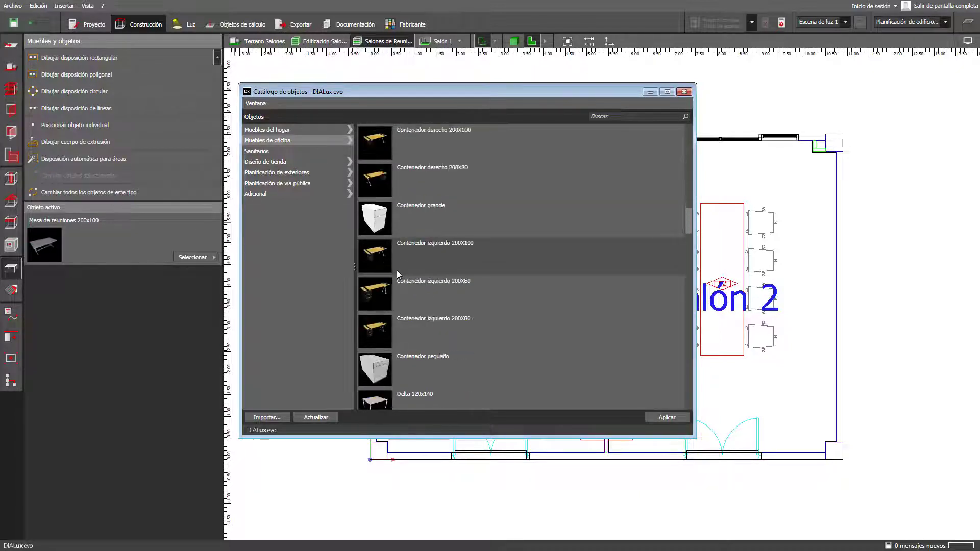
scroll(397, 270, "down", 12)
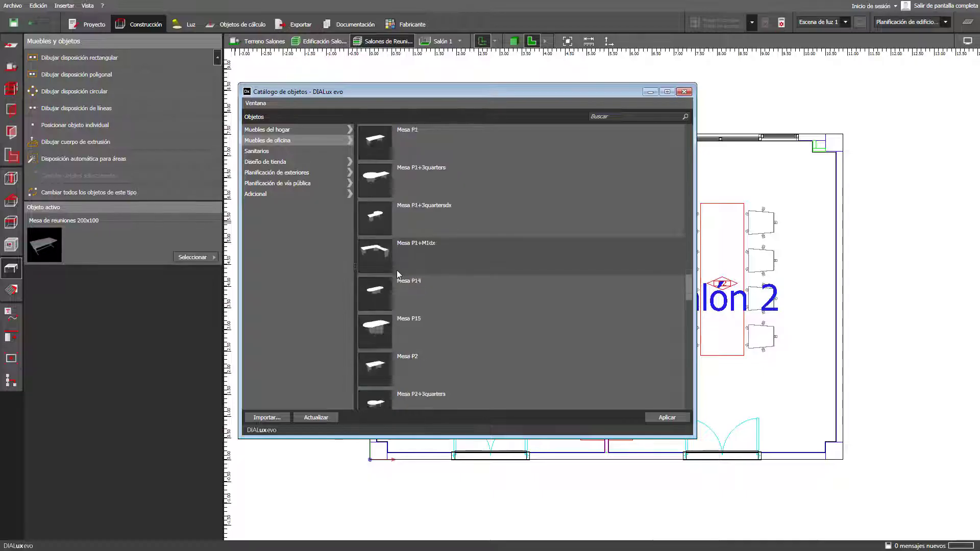
scroll(397, 270, "down", 10)
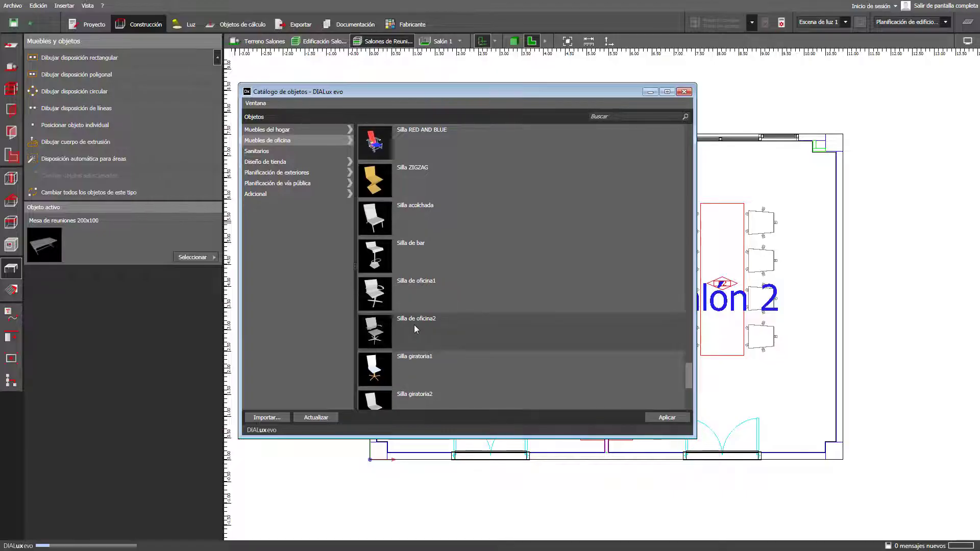
left_click(414, 325)
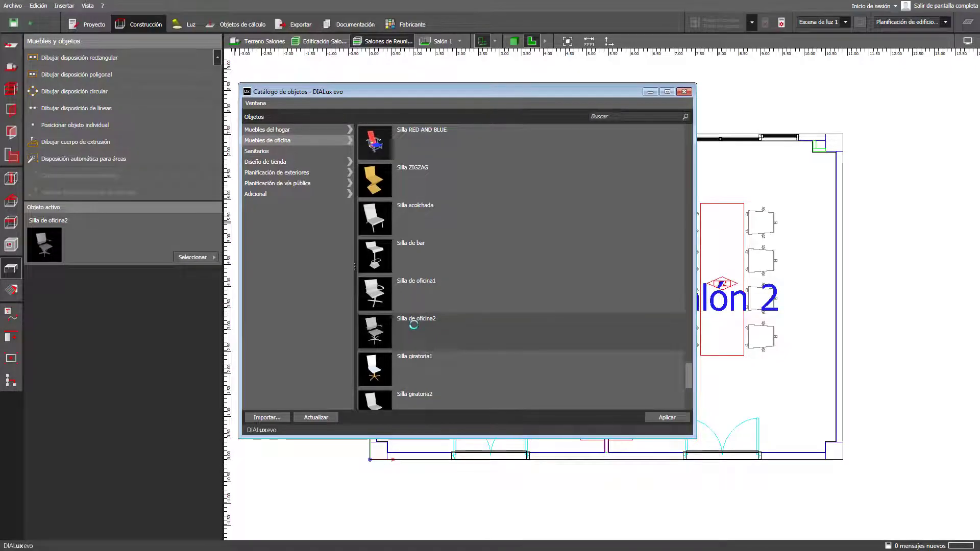
left_click(666, 417)
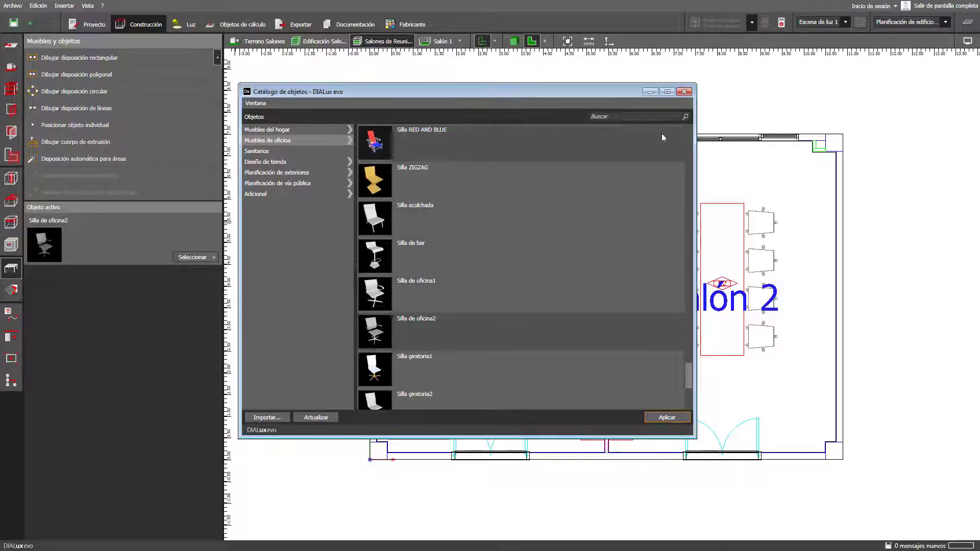
left_click(684, 92)
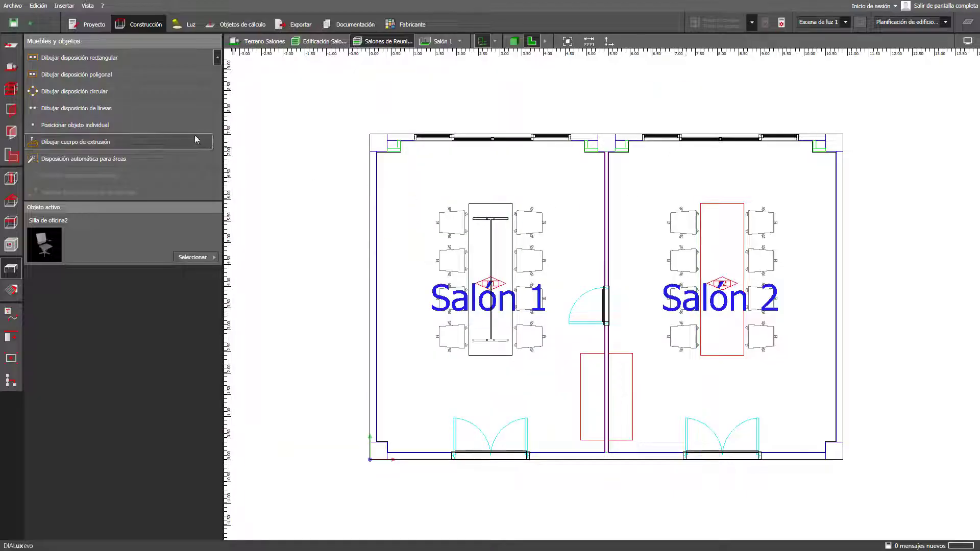
Place a single Silla de oficina2 over the lower-left chair of the Salón 1 plan and rotate it 90° about the vertical axis.
left_click(169, 125)
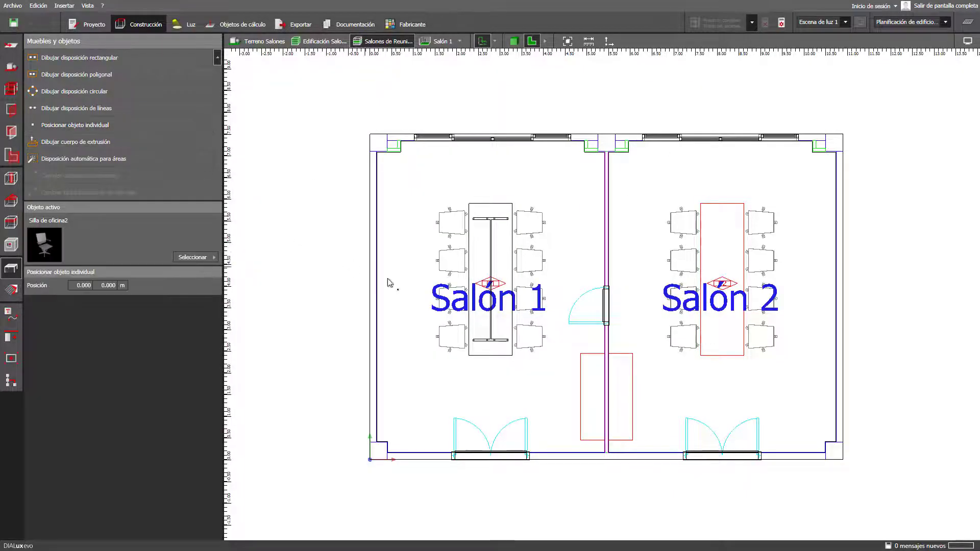
left_click(452, 340)
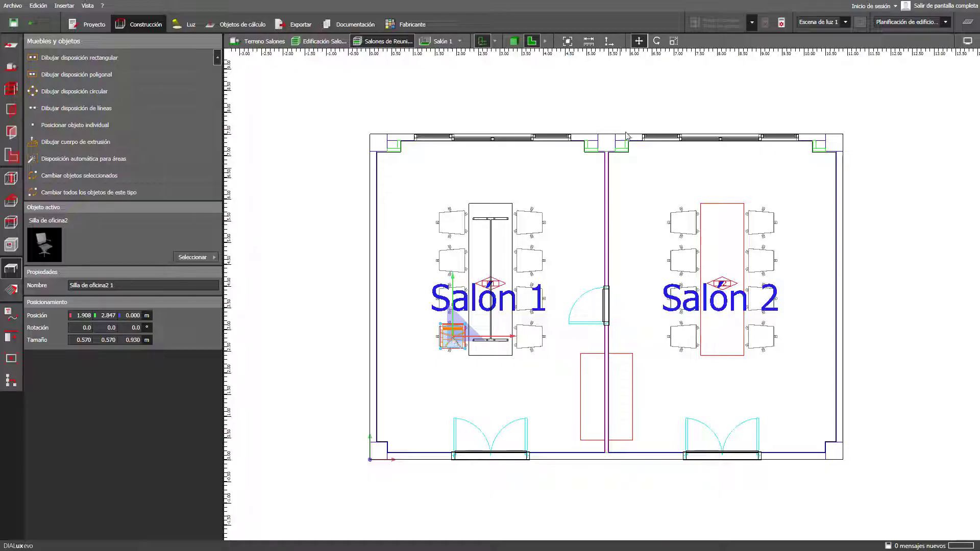
left_click(656, 41)
scroll(461, 342, "up", 3)
scroll(461, 341, "up", 2)
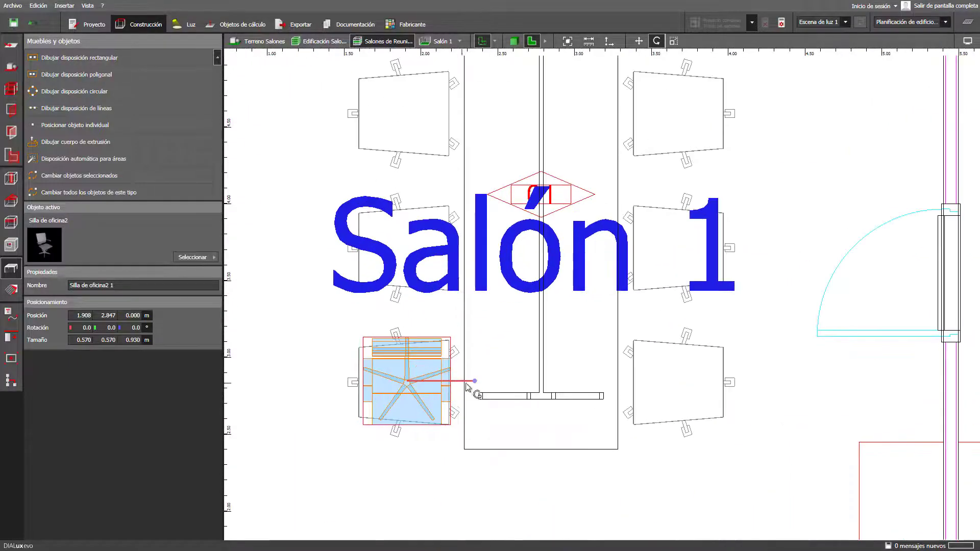
left_click_drag(475, 380, 406, 312)
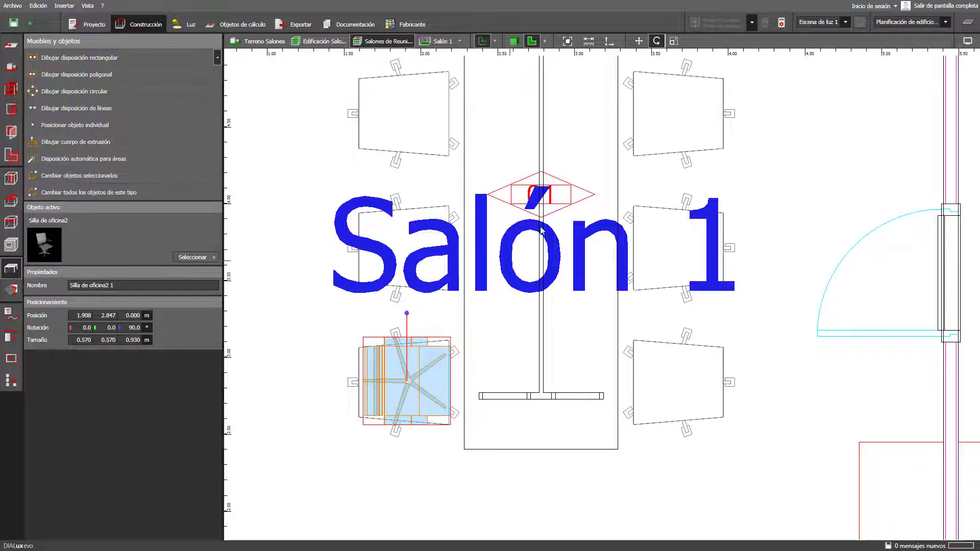
Move the chair to about X 1.897 m, Y 2.834 m so it lines up with the chair outline on the plan.
left_click(638, 41)
scroll(446, 377, "up", 3)
scroll(444, 373, "up", 3)
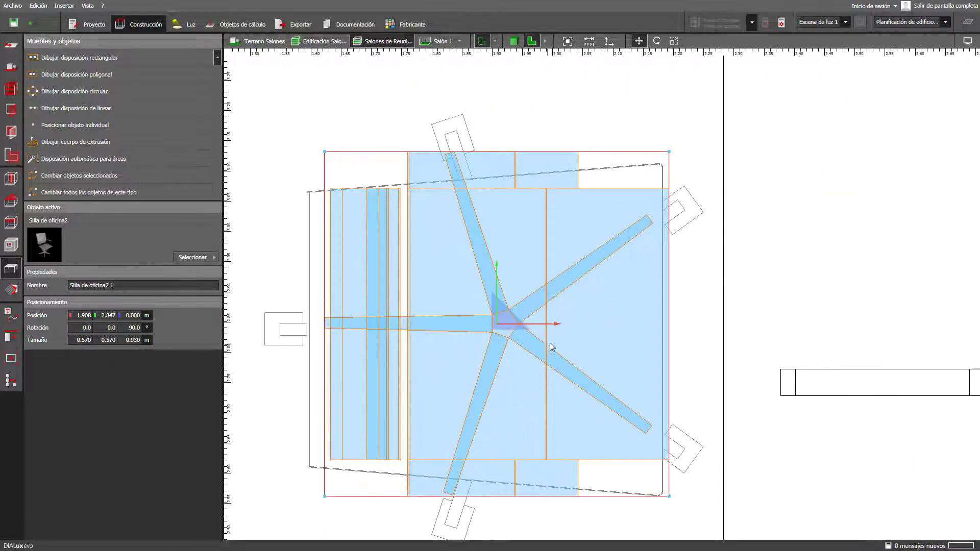
left_click_drag(554, 325, 548, 325)
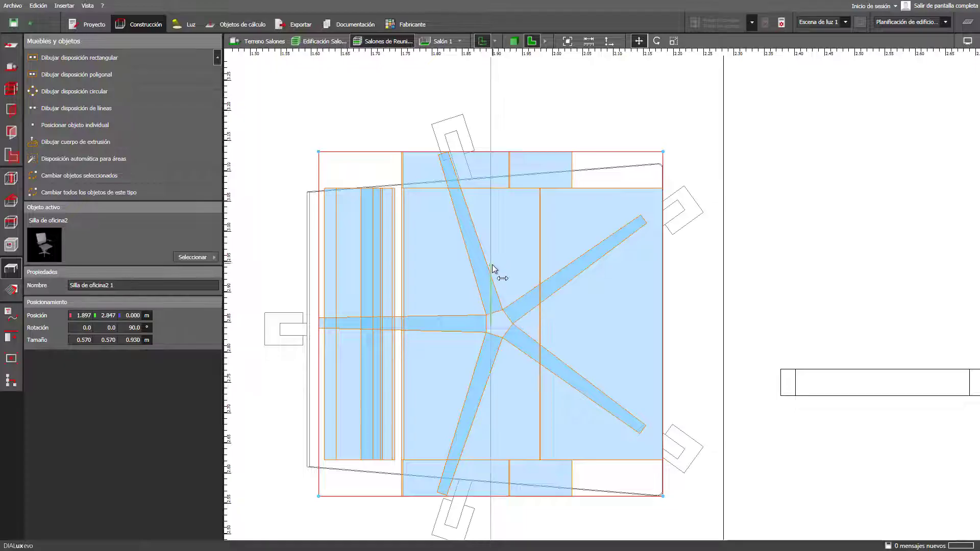
left_click_drag(494, 271, 496, 277)
scroll(494, 319, "down", 4)
scroll(462, 327, "down", 3)
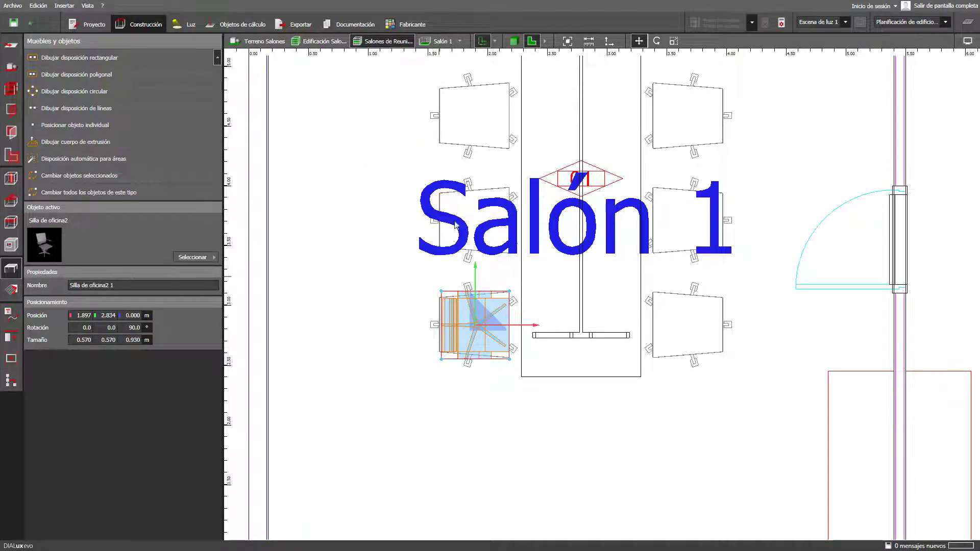
In the 3D view, choose colour 9004 (Negro señal) from the 9xxx Negro/Blanco group and apply it to the chair's seat and backrest.
left_click(513, 40)
left_click(508, 239)
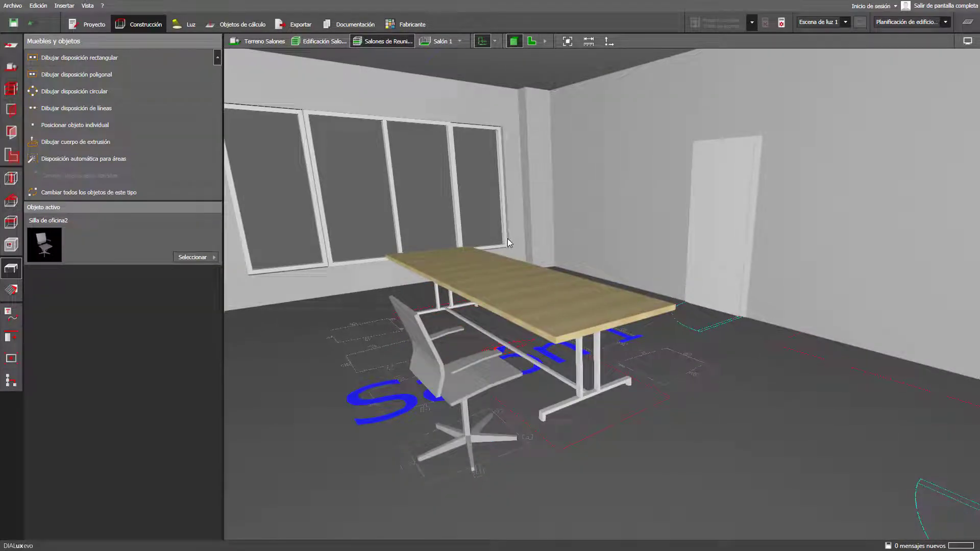
left_click(14, 296)
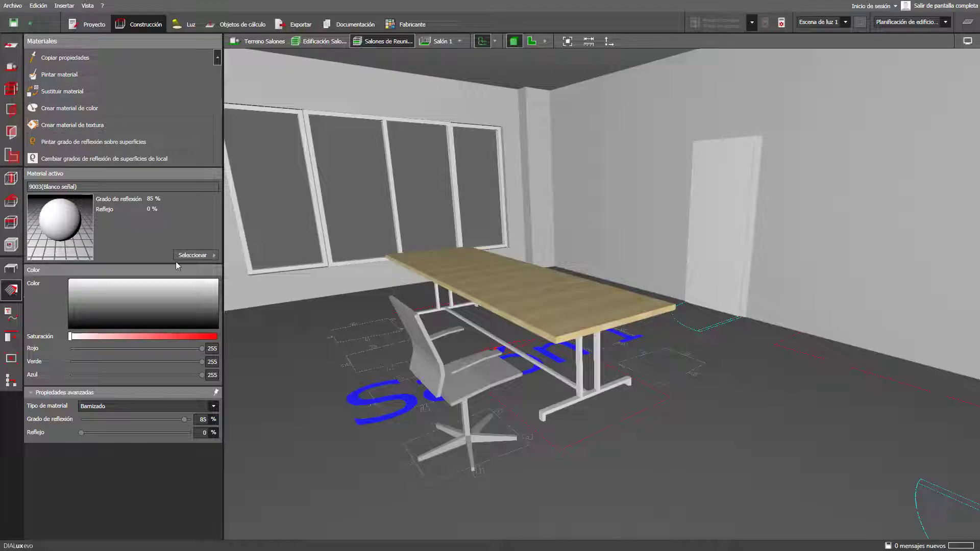
left_click(198, 255)
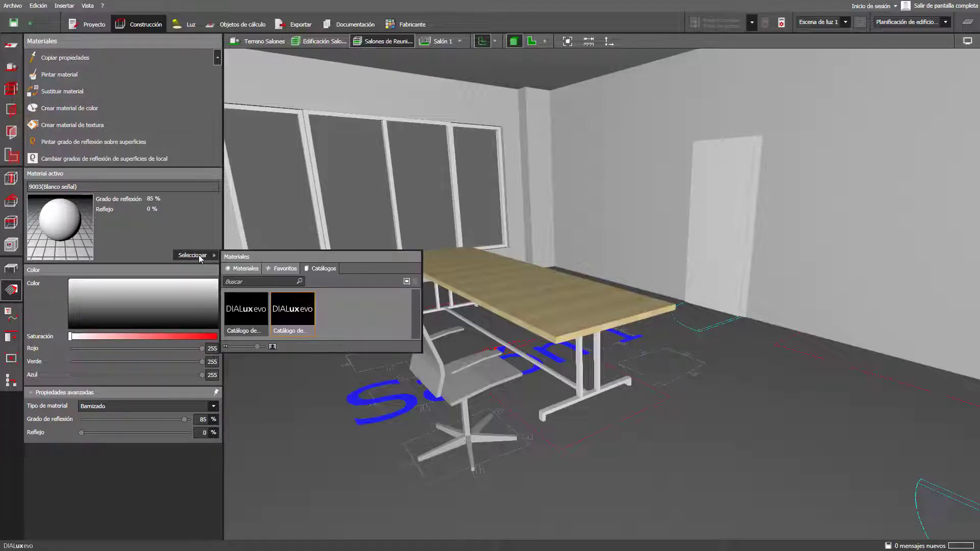
double_click(295, 306)
left_click(159, 250)
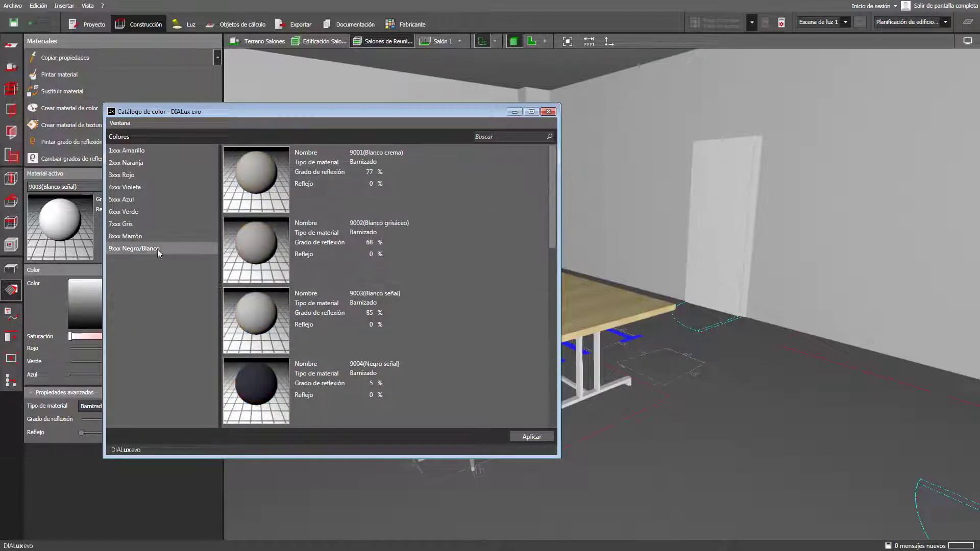
left_click(313, 373)
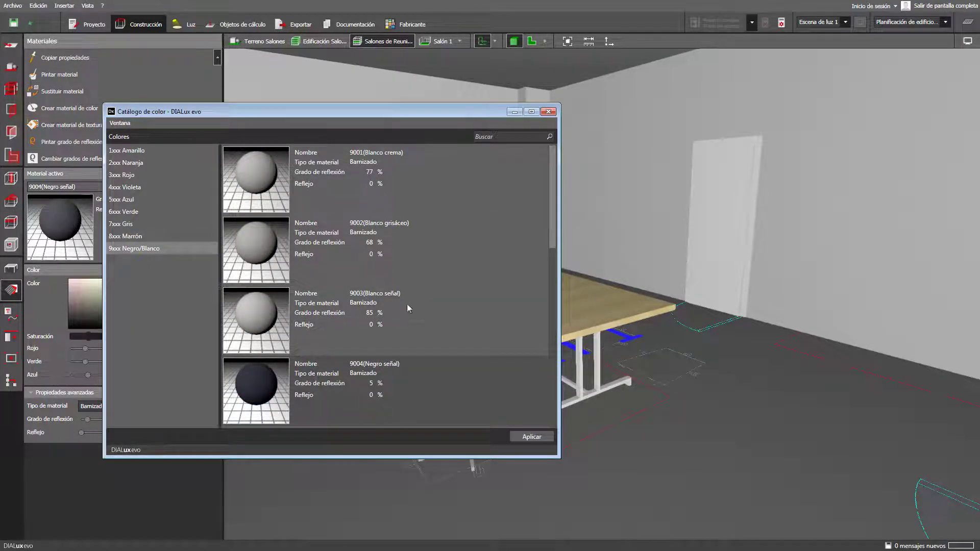
left_click(547, 112)
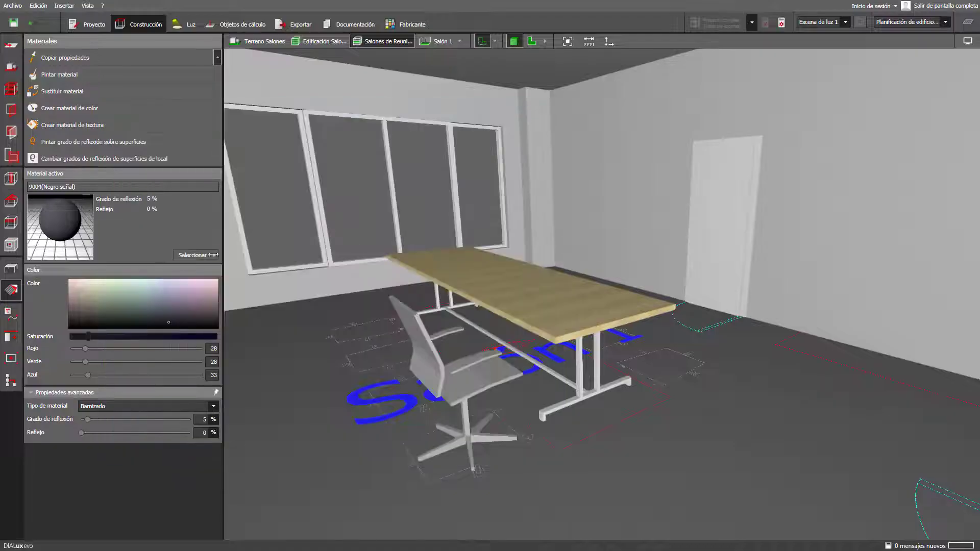
left_click_drag(61, 221, 409, 319)
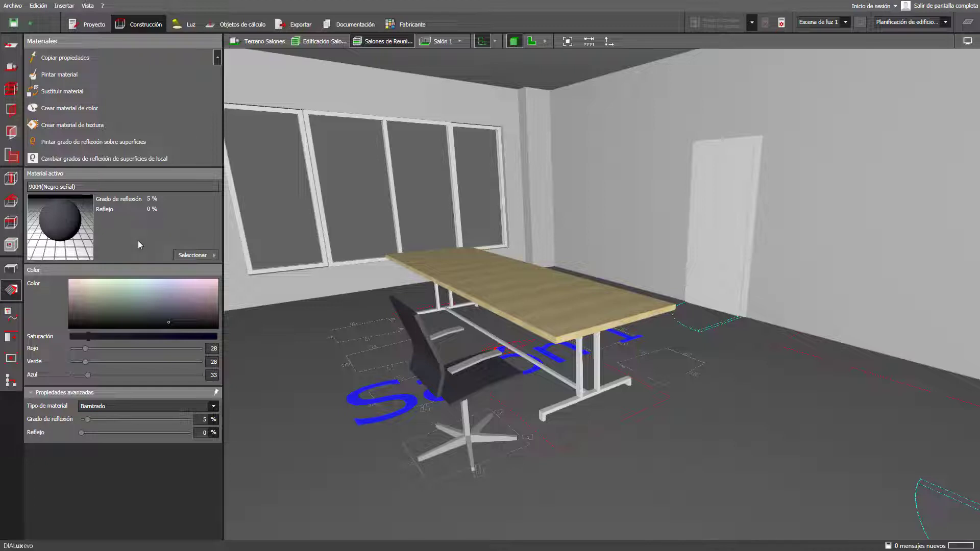
Choose colour 9003 (Blanco señal) from the 9xxx Negro/Blanco group and apply it to the chair's armrests and base.
left_click(192, 255)
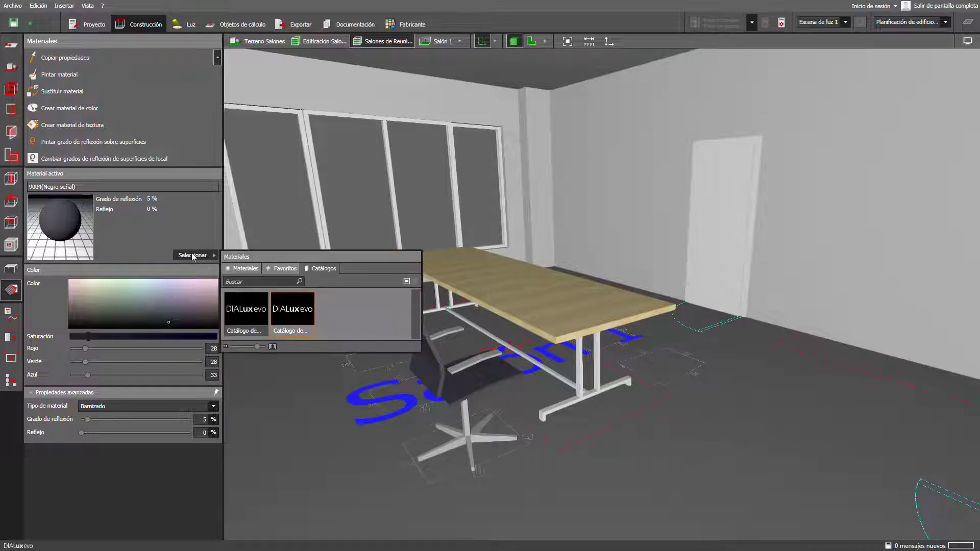
left_click(291, 311)
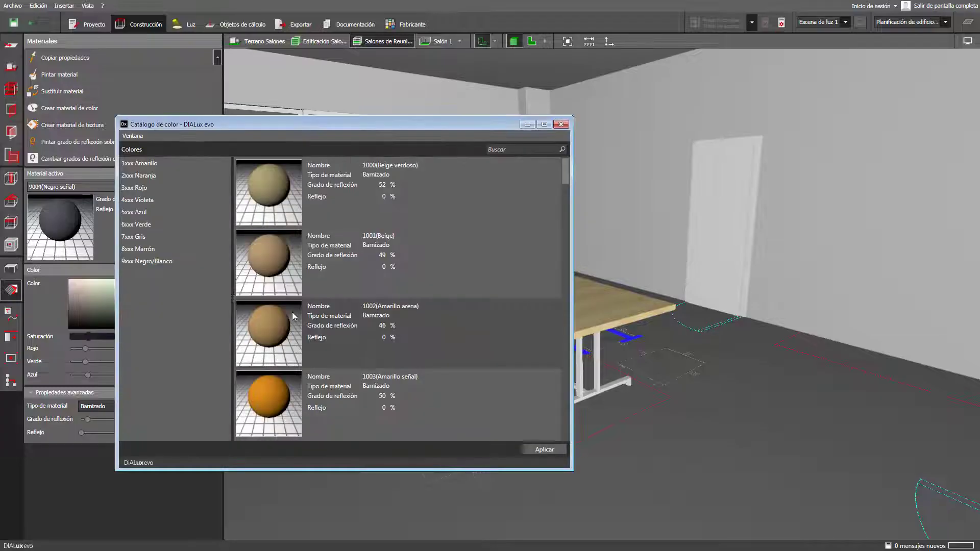
left_click(155, 263)
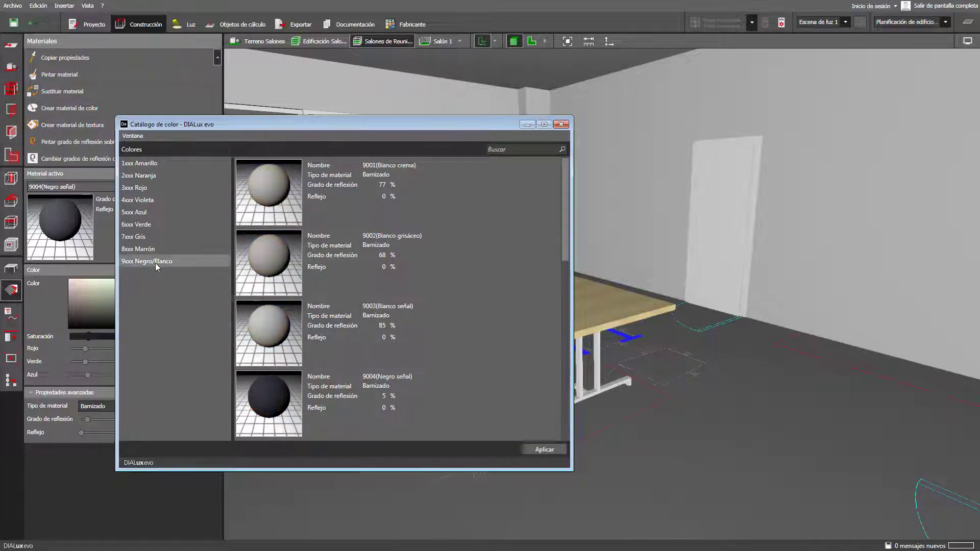
left_click(331, 329)
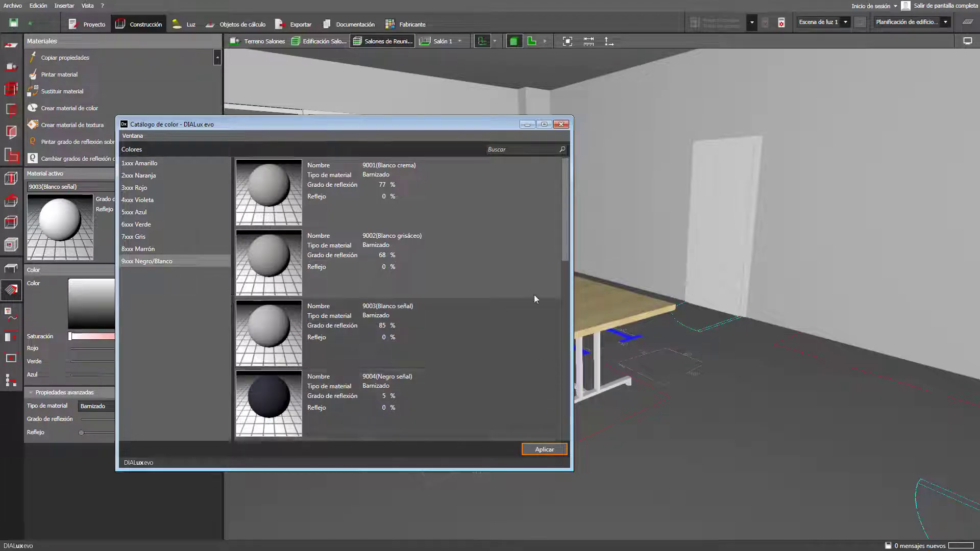
left_click(561, 124)
left_click_drag(77, 232, 360, 333)
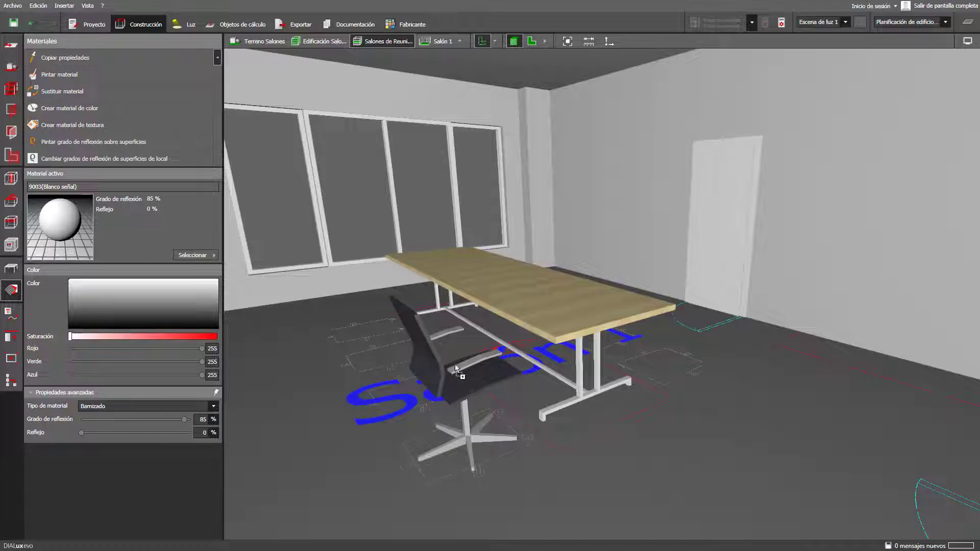
left_click_drag(462, 366, 461, 365)
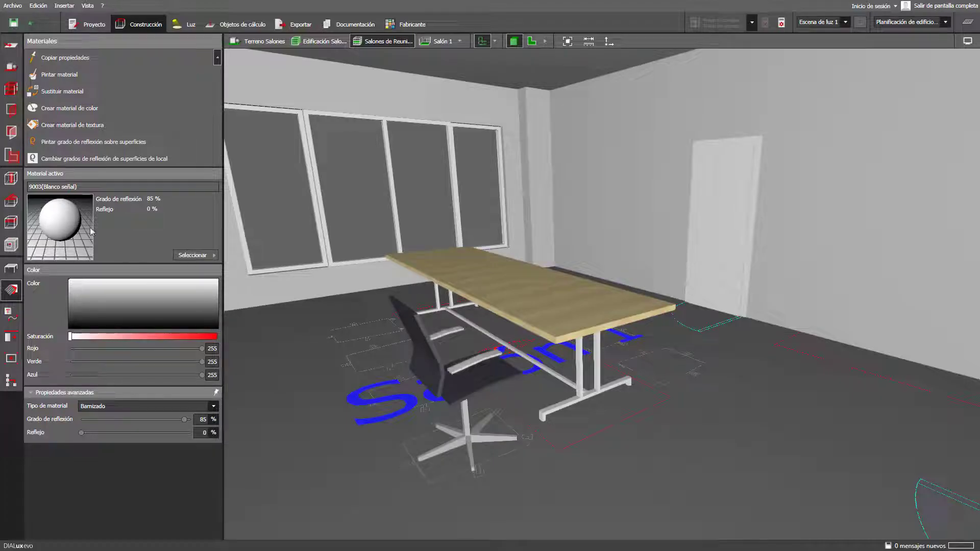
left_click_drag(460, 436, 467, 438)
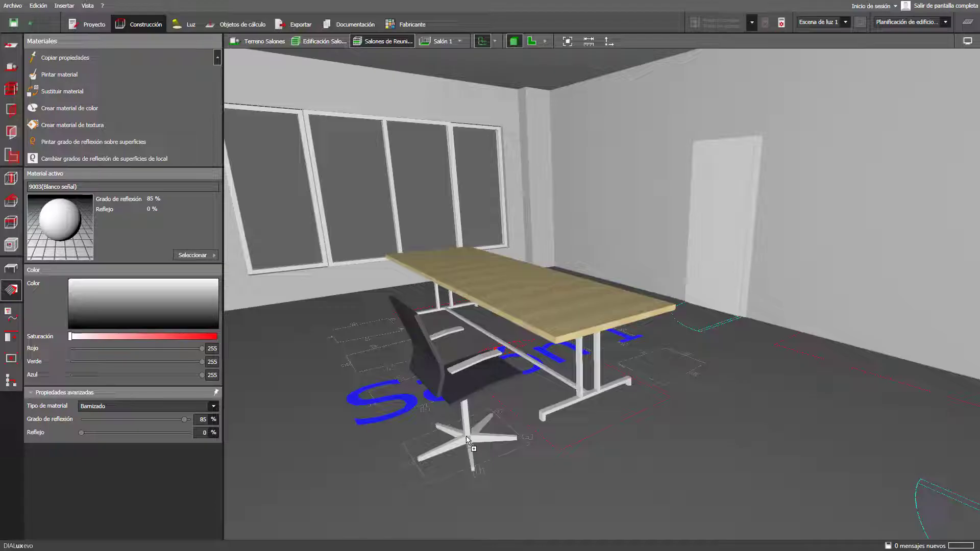
left_click_drag(467, 440, 468, 440)
Return to the floor plan and copy the chair onto the three other chair outlines along the left side of Salón 1's table.
left_click(530, 43)
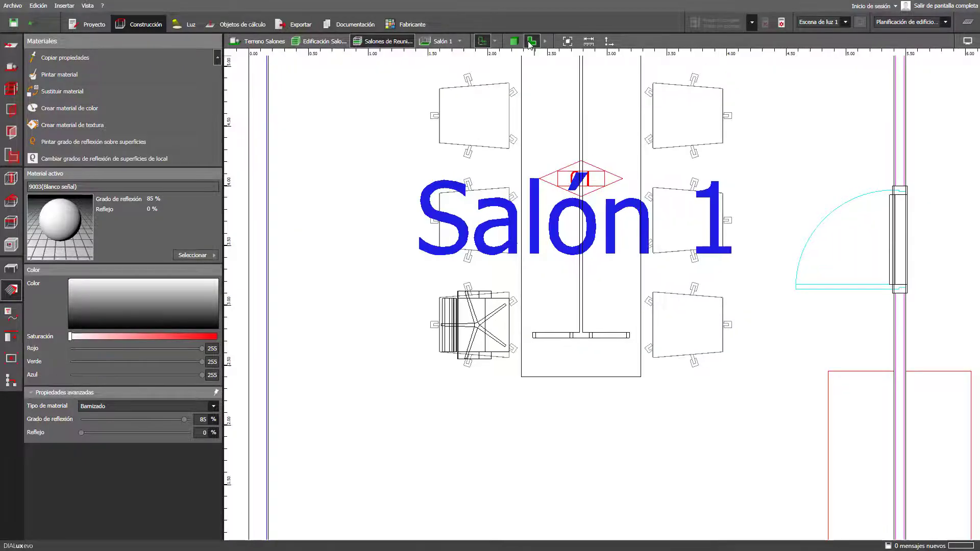
left_click(10, 269)
left_click(455, 340)
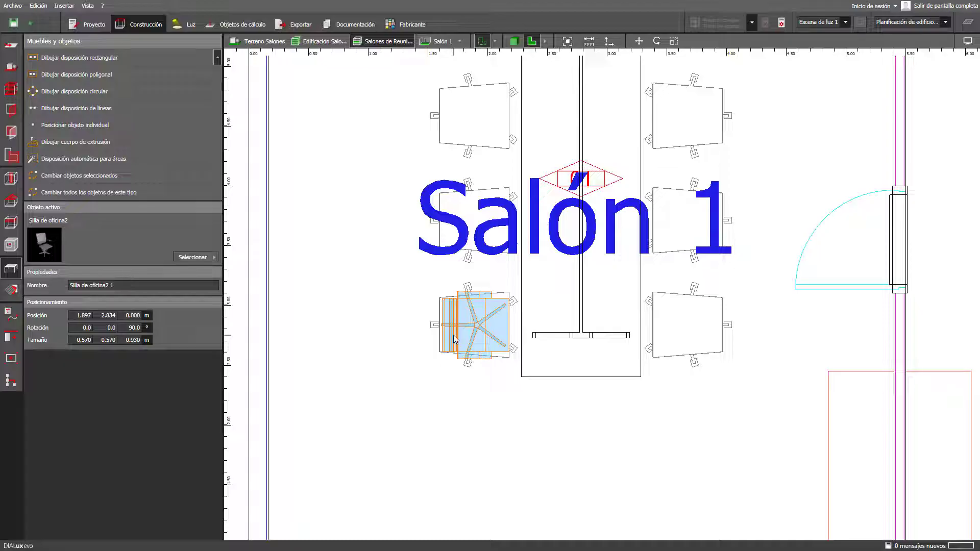
key("ctrl+c")
key("ctrl+v")
left_click_drag(451, 336, 466, 210)
key("ctrl+c")
key("ctrl+v")
middle_click_drag(487, 165, 476, 286)
left_click_drag(465, 289, 463, 82)
key("ctrl+c")
key("ctrl+v")
Copy all four left-side chairs to the right side of Salón 1's table and rotate the copies 180° to face it.
left_click(469, 235, "ctrl")
left_click(460, 334, "ctrl")
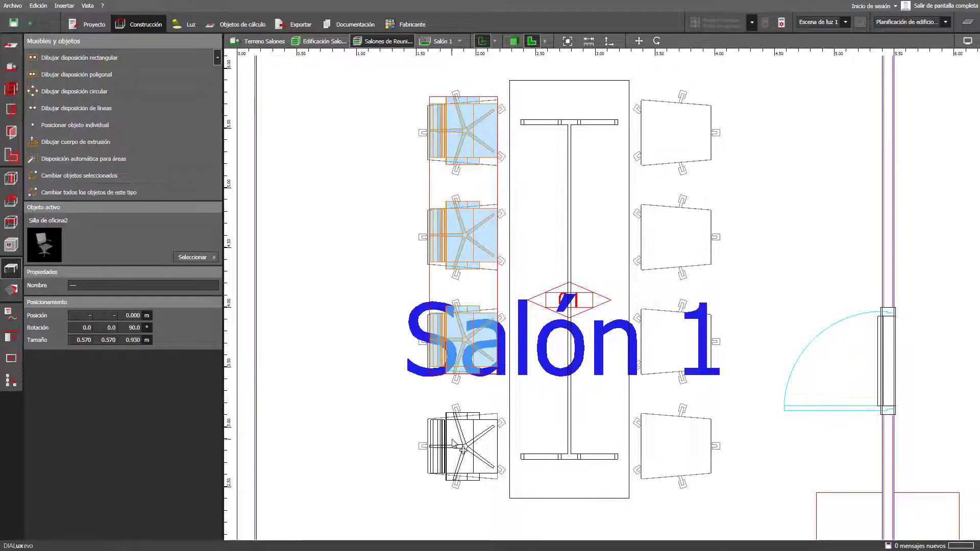
left_click(452, 442, "ctrl")
key("ctrl+c")
key("ctrl+v")
left_click_drag(521, 280, 597, 296)
left_click(657, 41)
key("Escape")
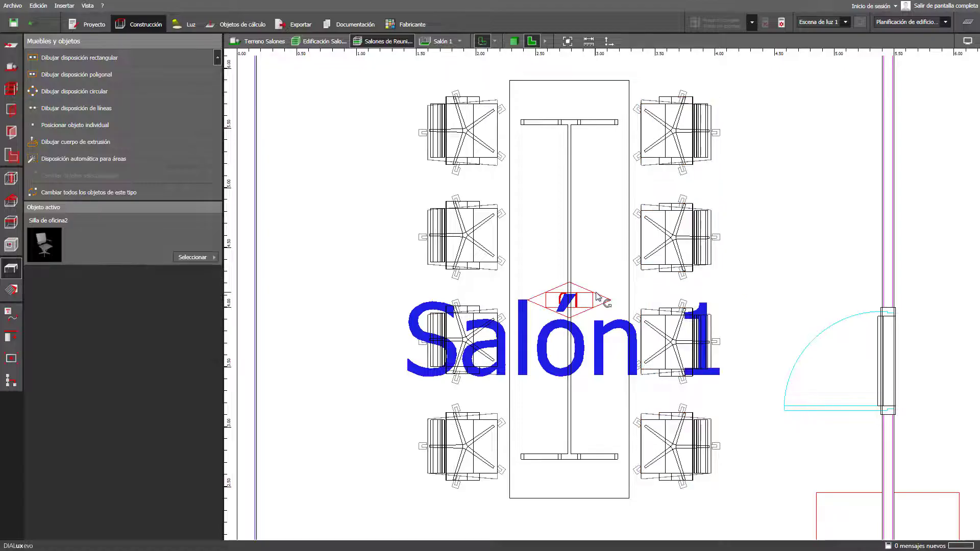
Search the object catalogue for "laptop", choose Laptop as the active object and close the catalogue.
scroll(535, 289, "down", 2)
middle_click_drag(536, 285, 502, 285)
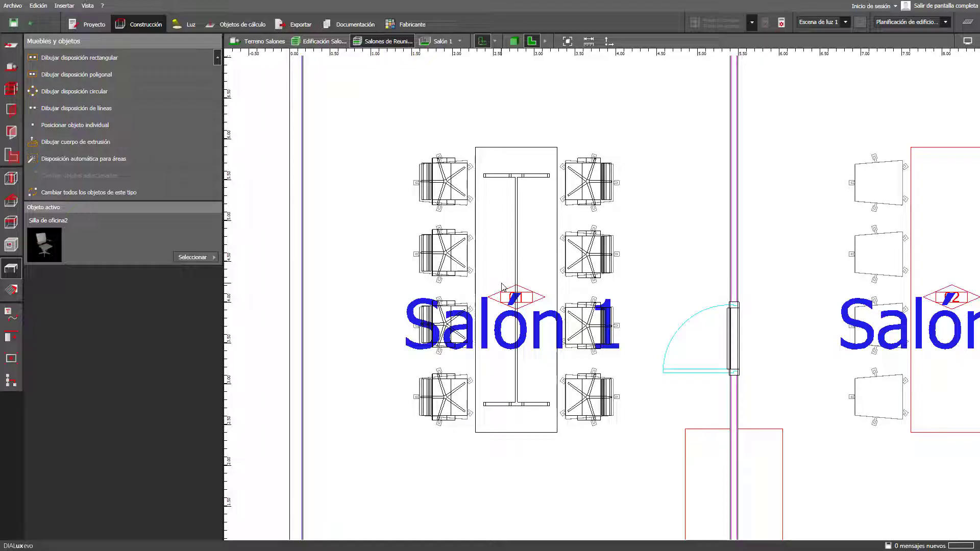
left_click(204, 258)
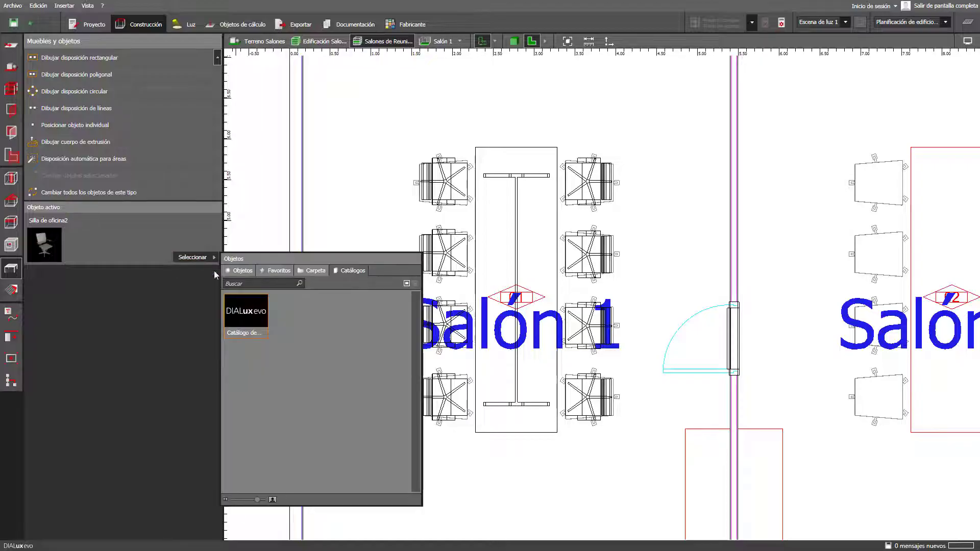
left_click(247, 314)
left_click_drag(289, 138, 464, 112)
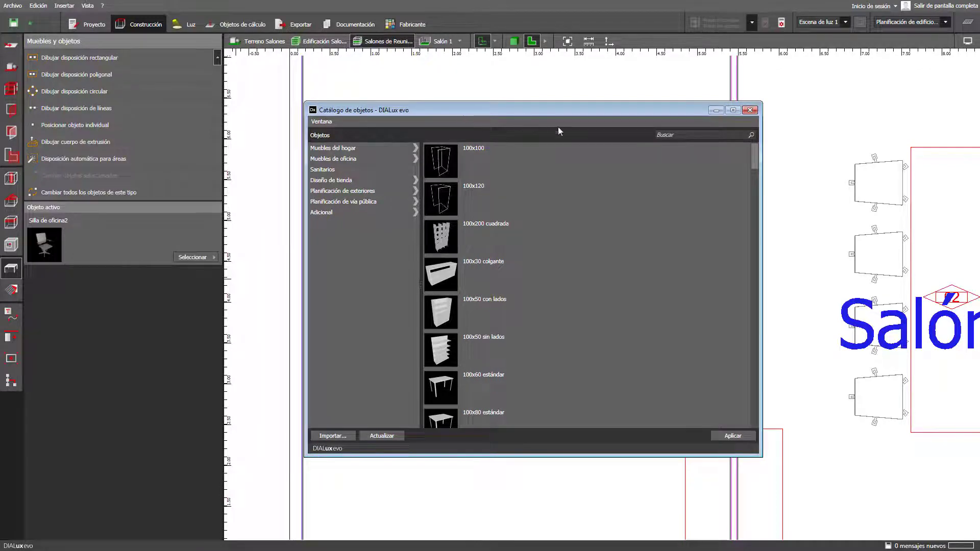
left_click(667, 135)
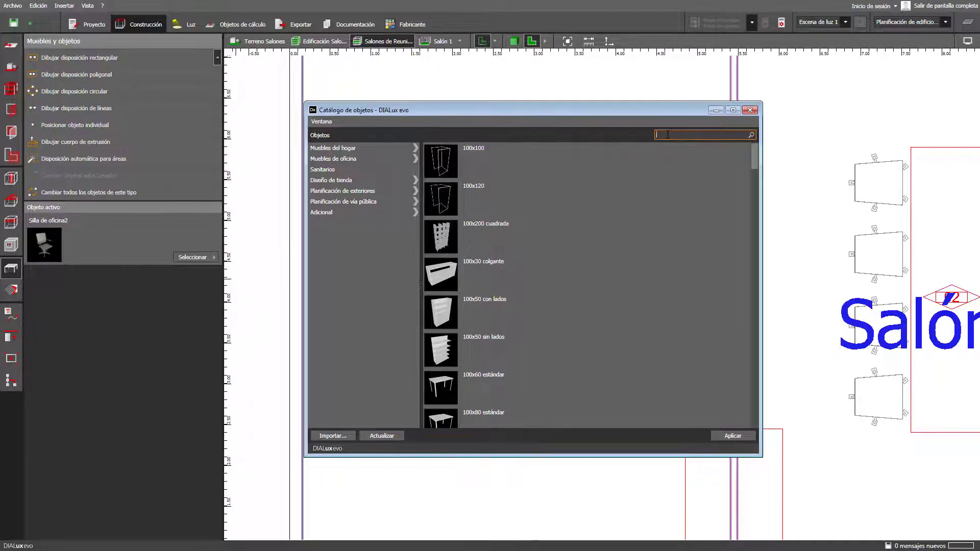
type("laptop")
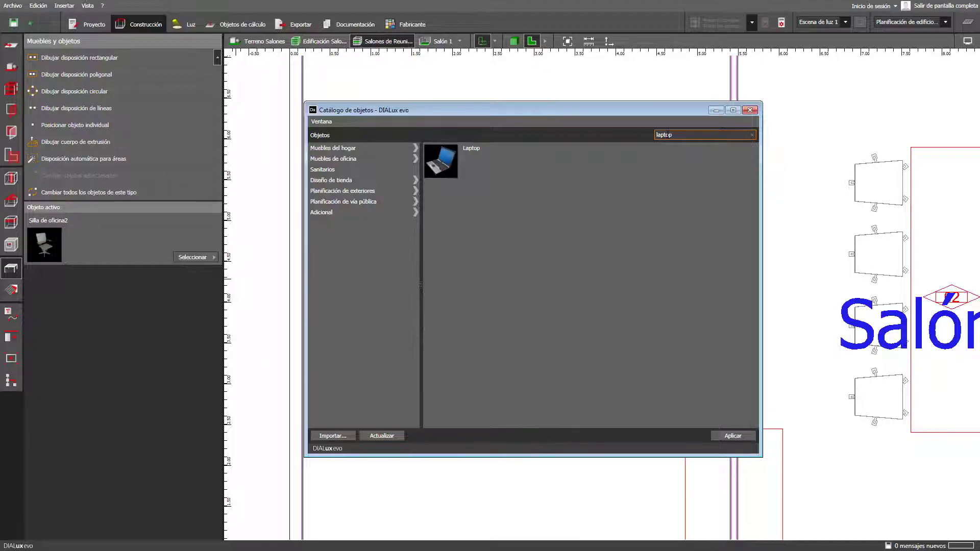
left_click(580, 166)
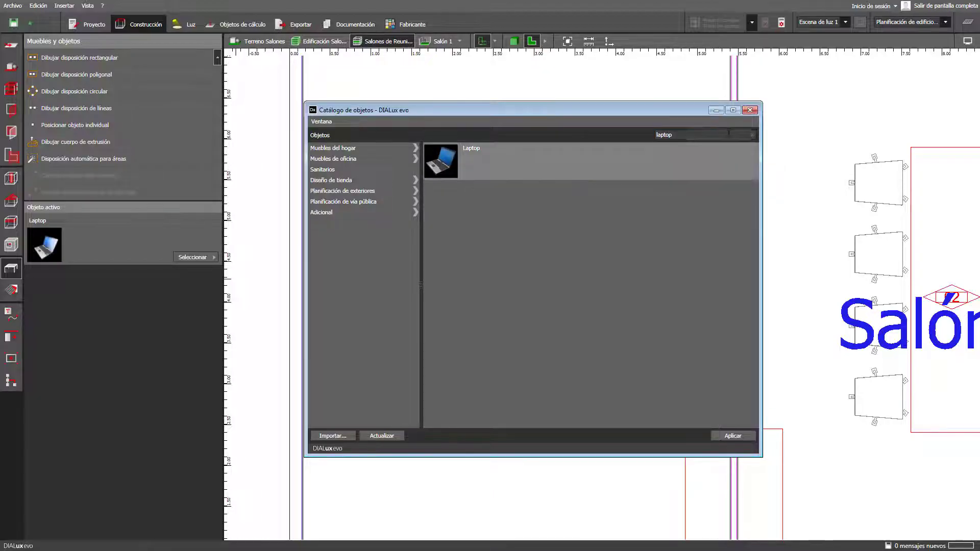
left_click(748, 112)
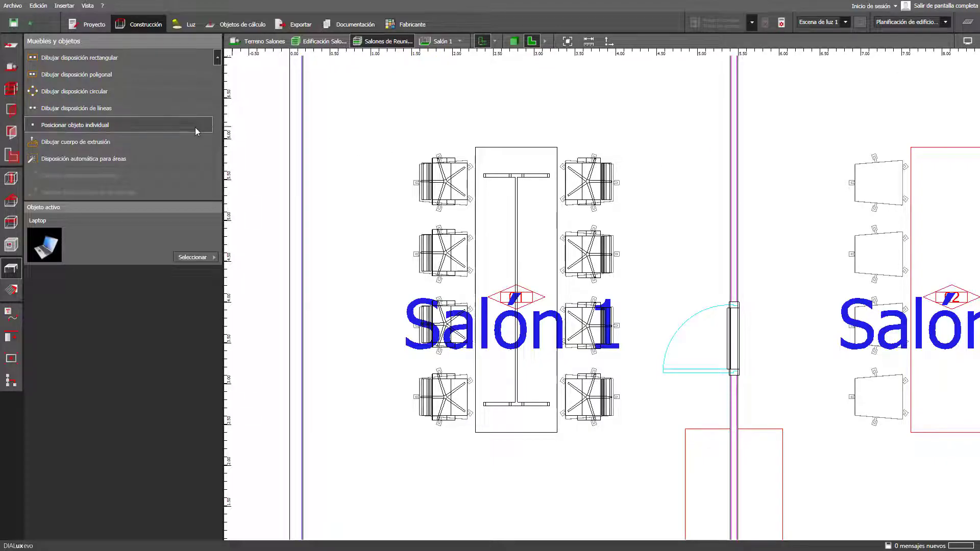
Place a laptop on Salón 1's table in front of the lower-left chair and adjust its position.
left_click(195, 127)
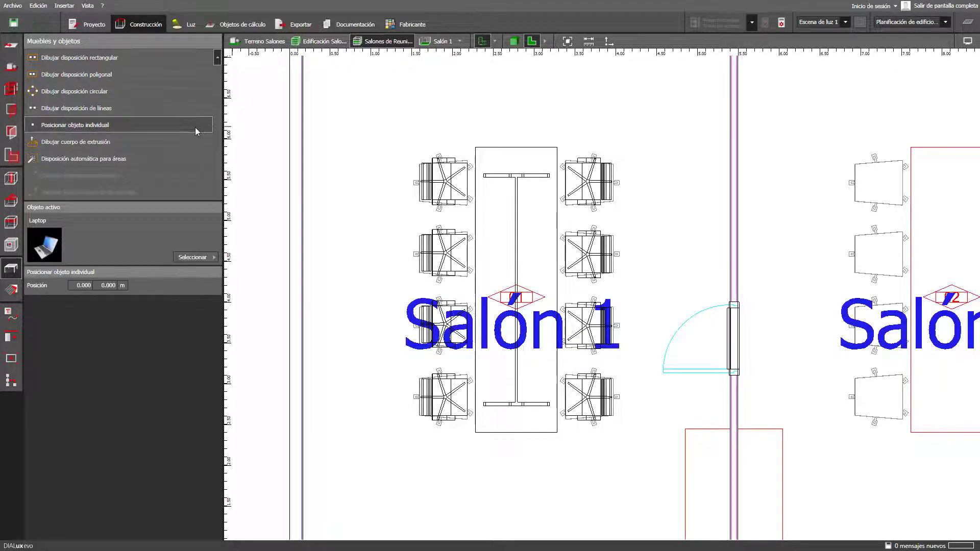
left_click(487, 405)
scroll(490, 406, "up", 3)
left_click_drag(499, 367, 500, 367)
scroll(500, 366, "down", 2)
Place a second laptop before the right side's second chair from the top, rotate it -180° and move it to about X 3.015 m, Y 4.564 m.
left_click(143, 126)
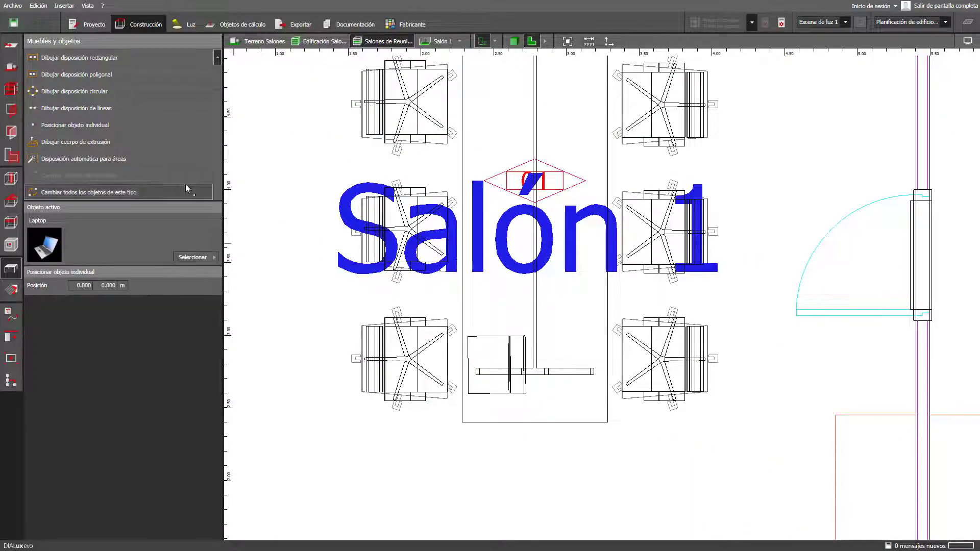
left_click(547, 169)
left_click_drag(616, 168, 479, 170)
left_click(476, 169)
left_click(541, 173)
left_click(638, 41)
left_click_drag(597, 170, 604, 170)
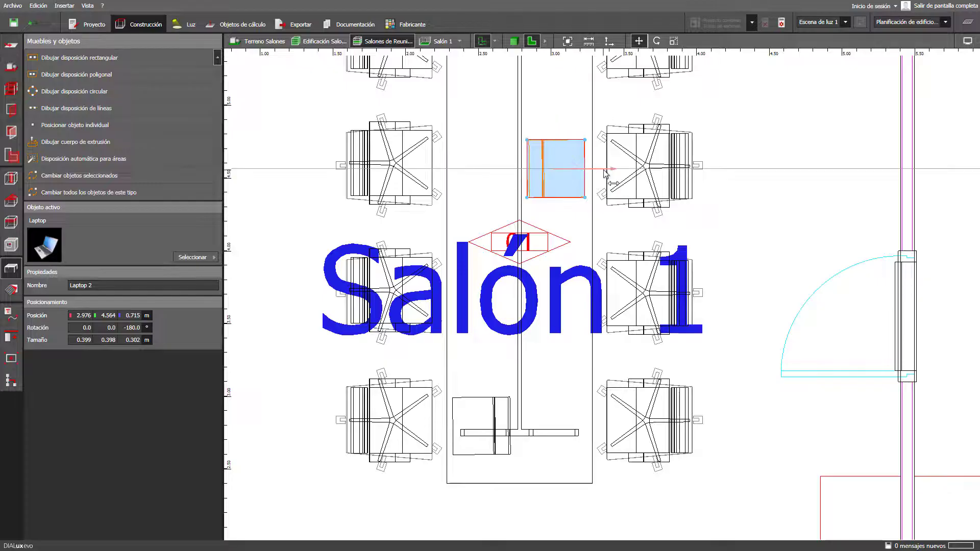
Search the object catalogue for "puertas" and choose Puertas correderas 160x110 as the active object.
left_click(561, 226)
scroll(562, 226, "down", 5)
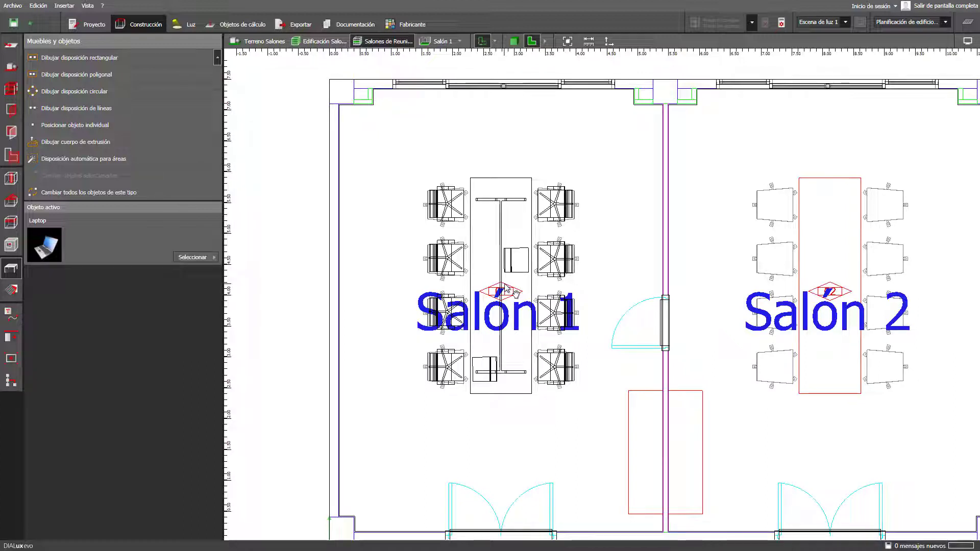
left_click(207, 259)
double_click(254, 312)
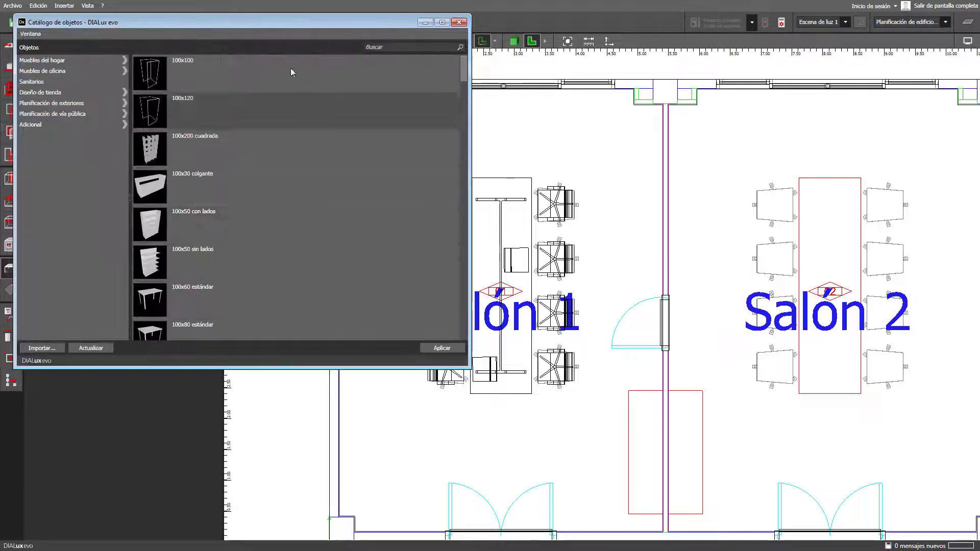
left_click_drag(280, 20, 573, 121)
left_click(655, 136)
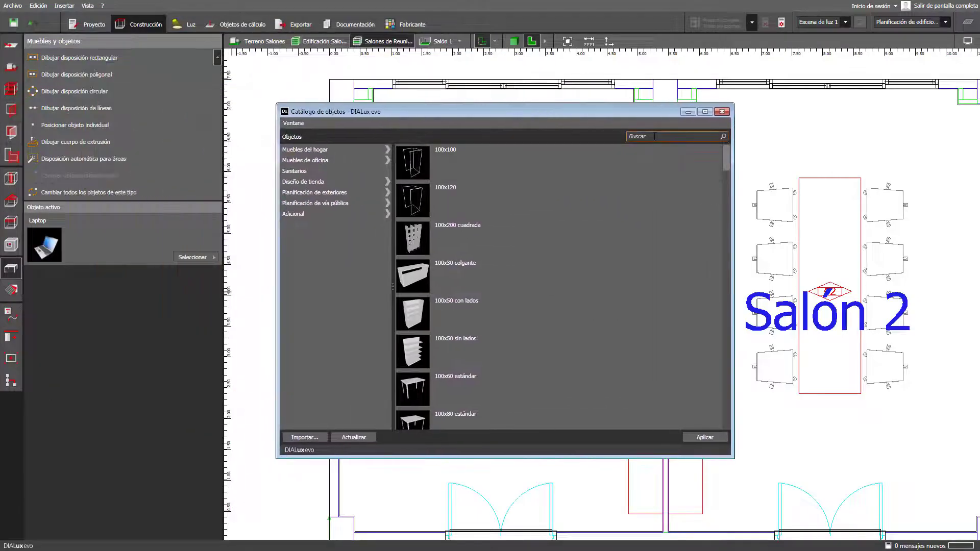
type("puert")
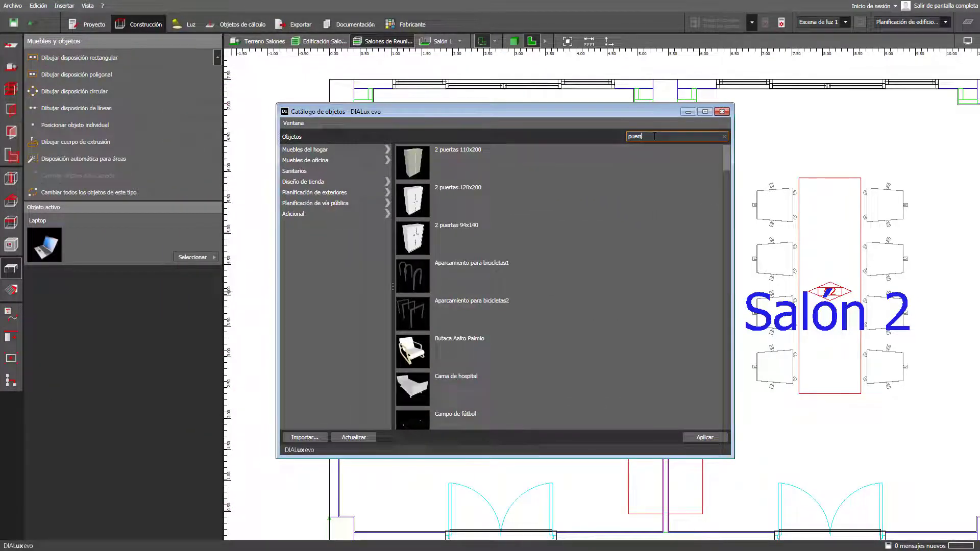
type("as")
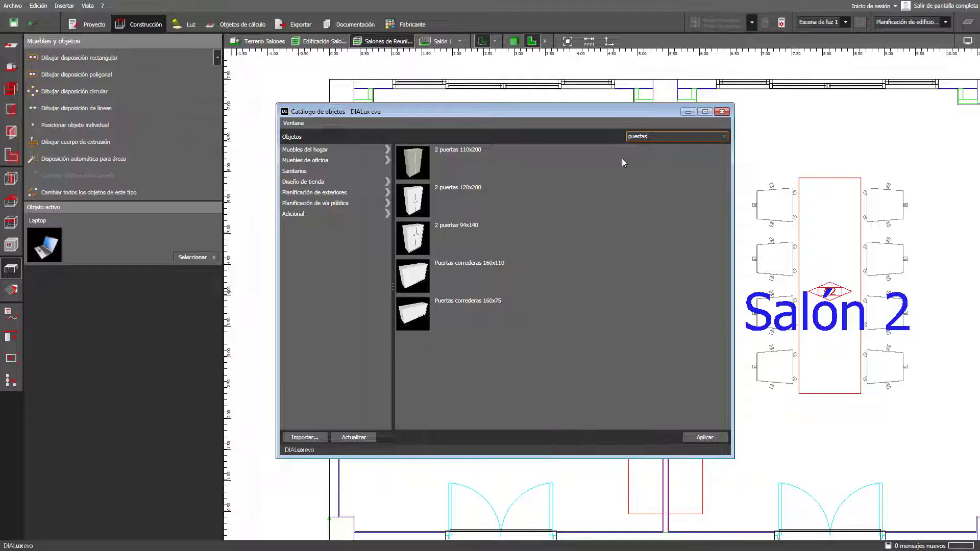
left_click(521, 268)
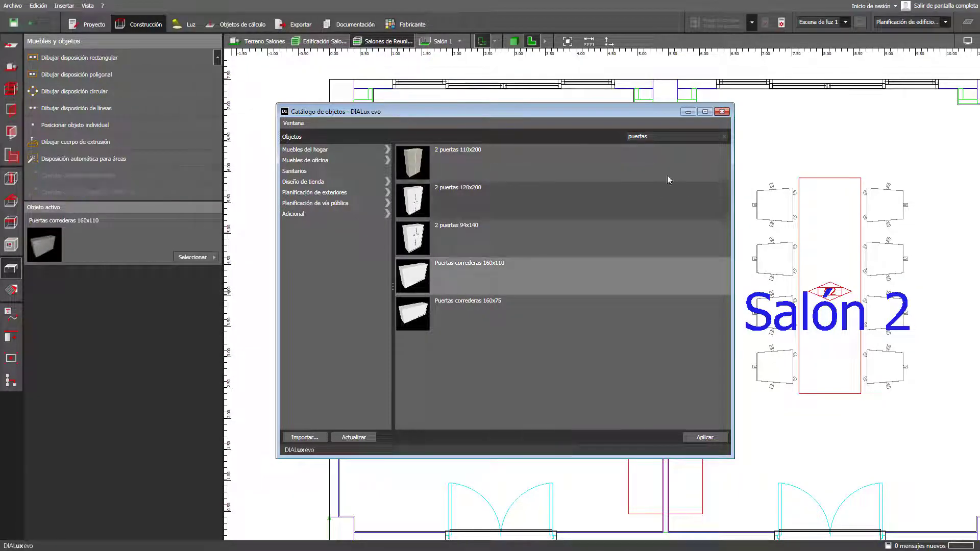
left_click(721, 111)
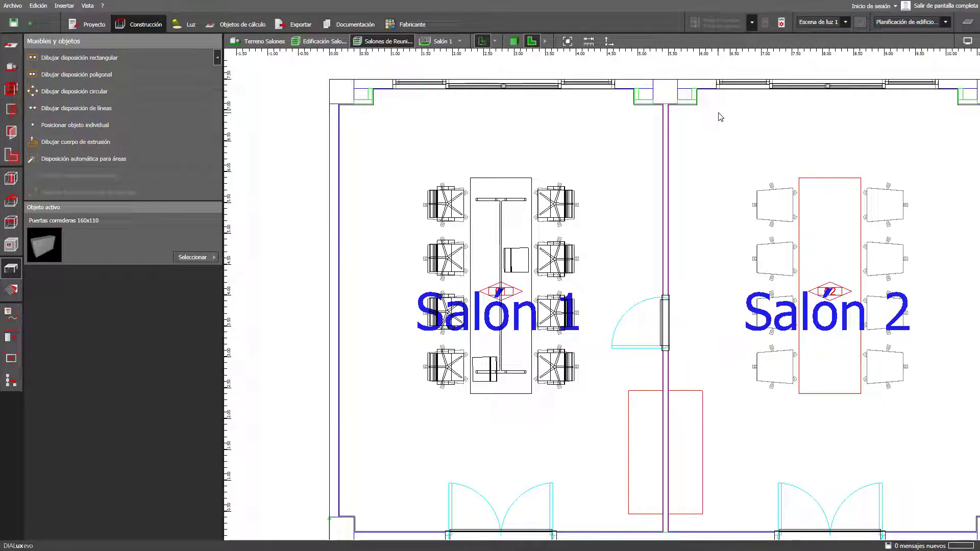
Place the sliding-door cabinet in Salón 1, rotate it to -90° and move it against the dividing wall at X 5.402 m, Y 2.448 m.
left_click(197, 127)
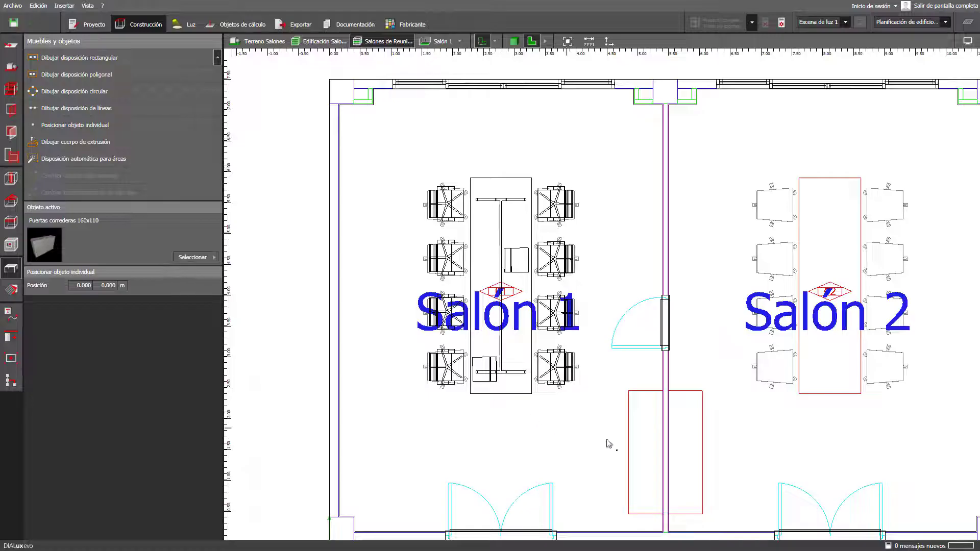
left_click(629, 450)
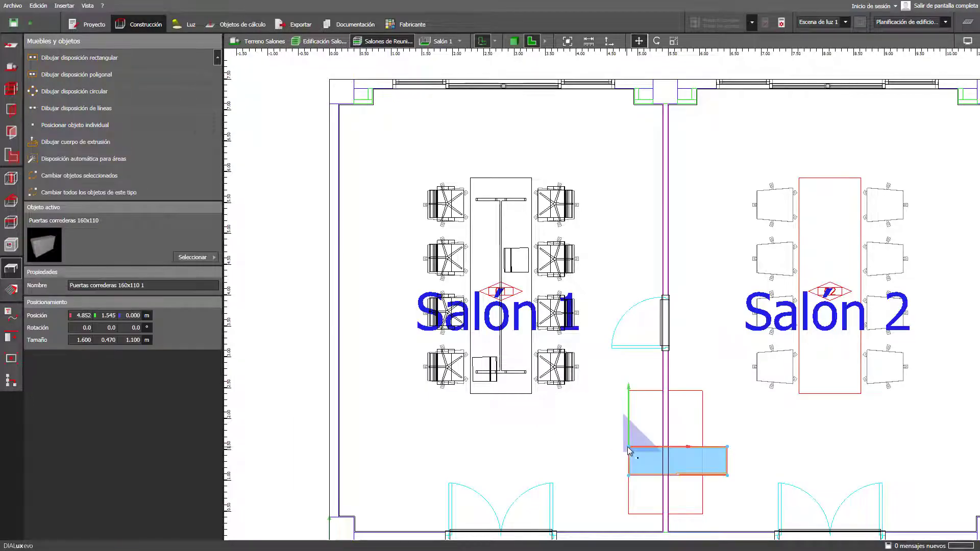
left_click(657, 40)
left_click_drag(698, 448, 633, 484)
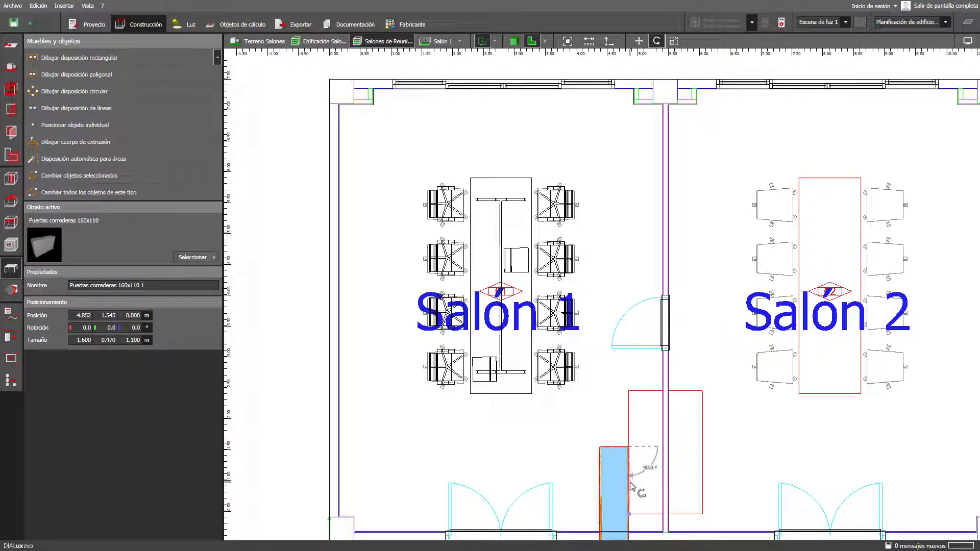
left_click(639, 41)
left_click_drag(631, 450, 666, 400)
Resize the Salón 1 cabinet to 2.000 m long, 0.550 m deep and 0.780 m high, matching the plan outline.
left_click(674, 41)
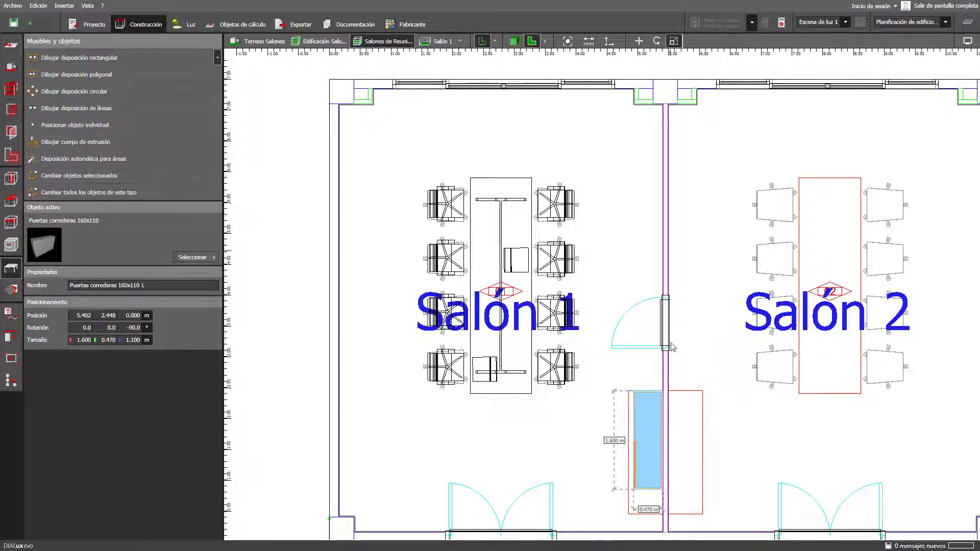
left_click_drag(649, 495, 632, 474)
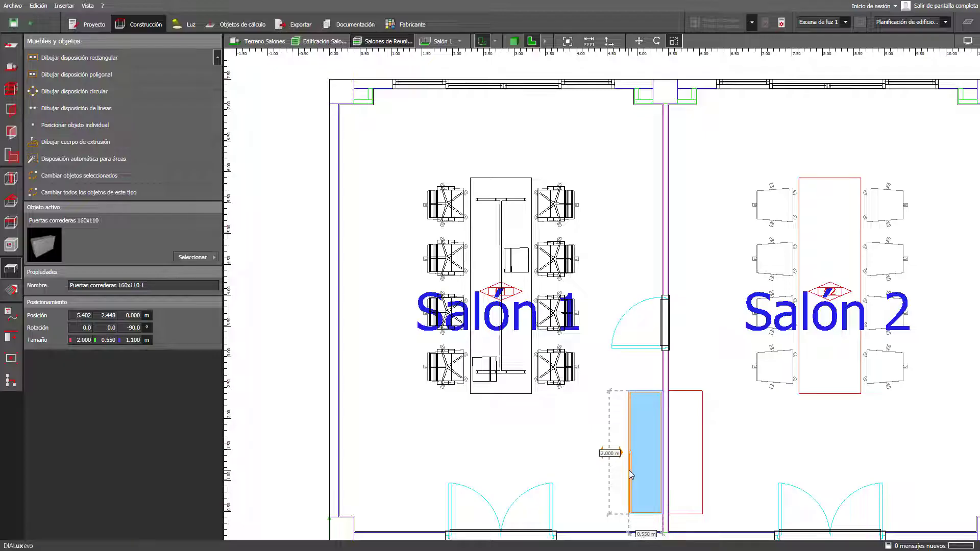
type("3.7")
key("Return")
left_click(436, 339)
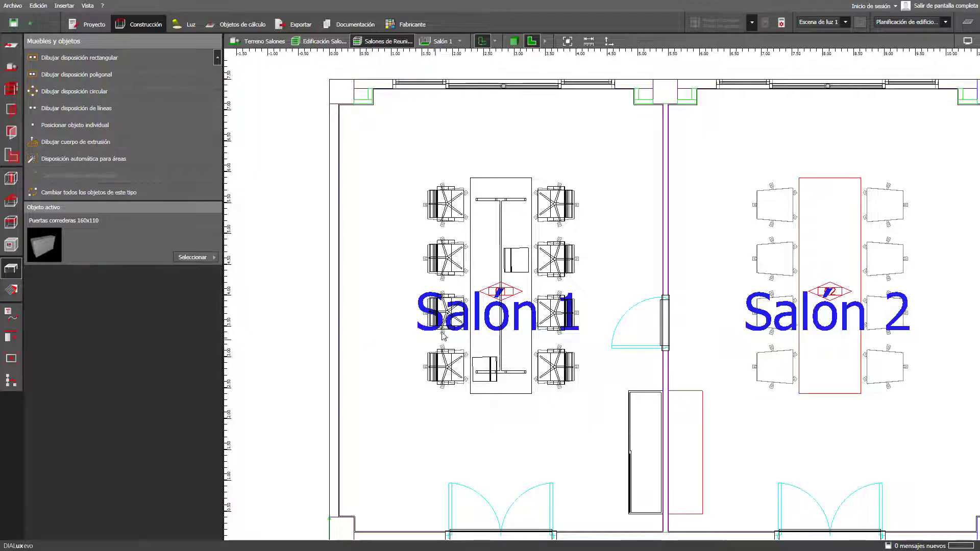
Paint both sliding doors of Salón 1's cabinet with the 9003(Blanco señal) material in the 3D view.
left_click(513, 41)
middle_click_drag(591, 306, 561, 306)
scroll(696, 311, "up", 2)
middle_click_drag(697, 311, 660, 316)
scroll(686, 323, "up", 1)
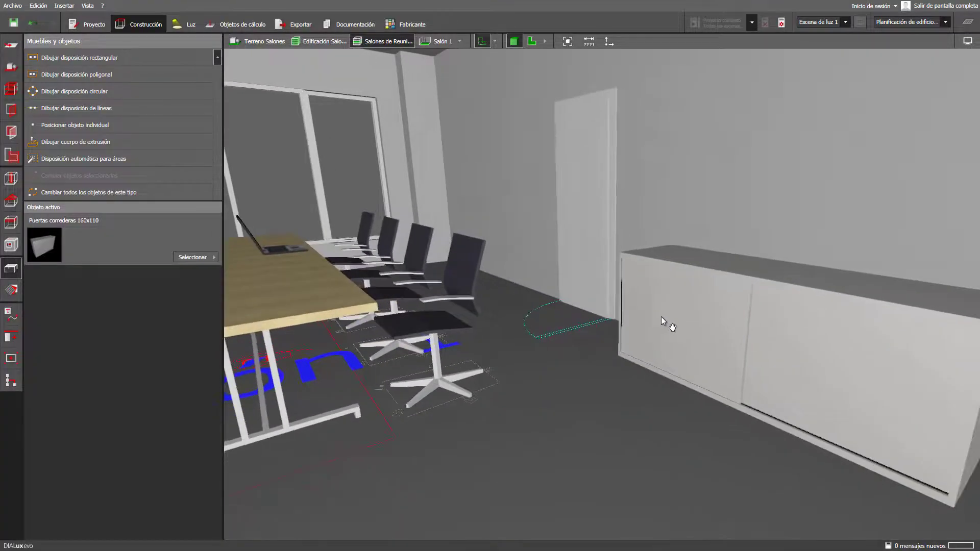
left_click(12, 291)
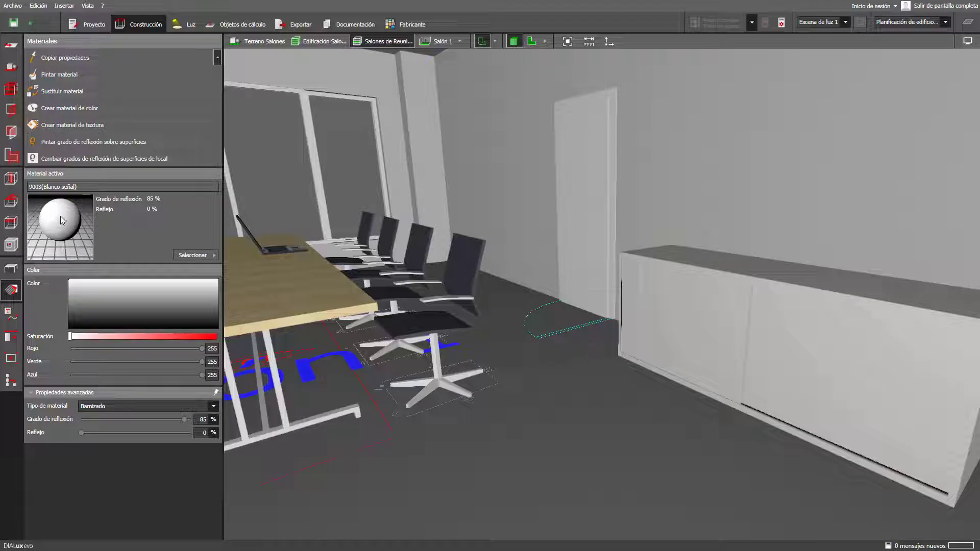
left_click(74, 77)
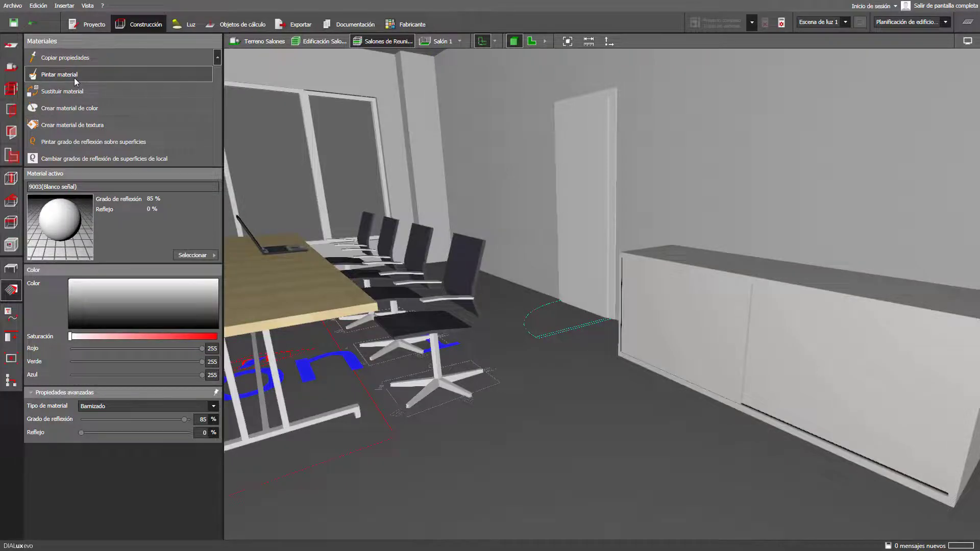
left_click(711, 326)
left_click(758, 342)
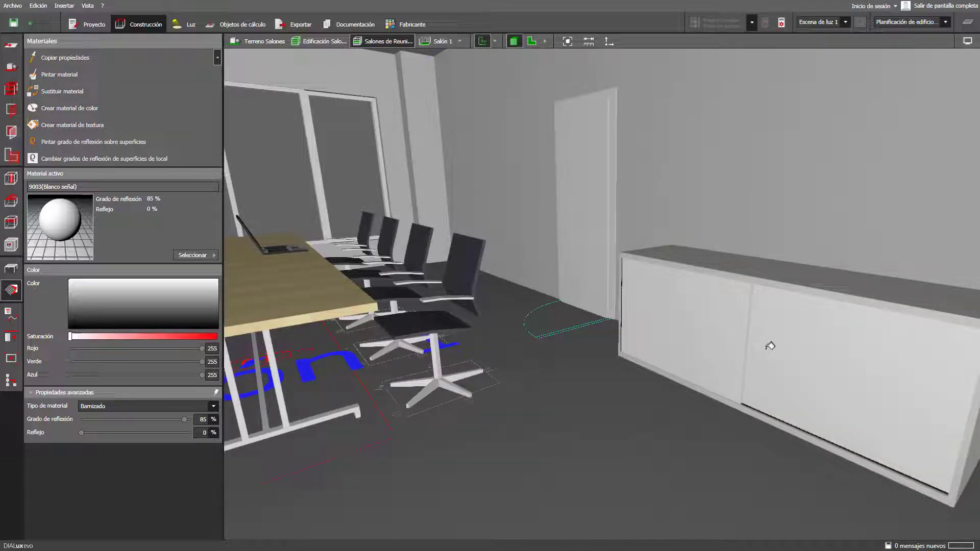
Make Abedul the active material and apply it to the body of Salón 1's cabinet.
left_click(204, 257)
left_click(350, 319)
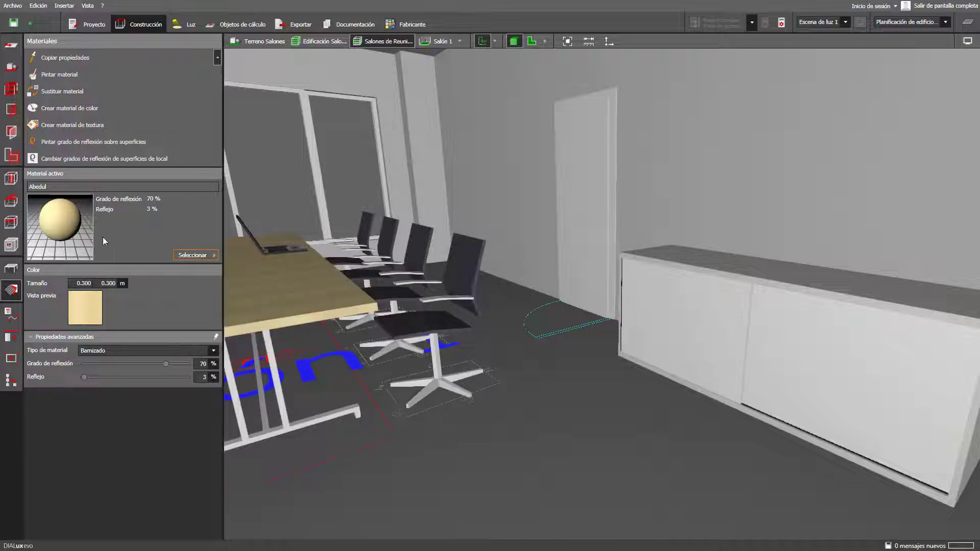
left_click_drag(52, 215, 234, 238)
left_click_drag(645, 246, 704, 265)
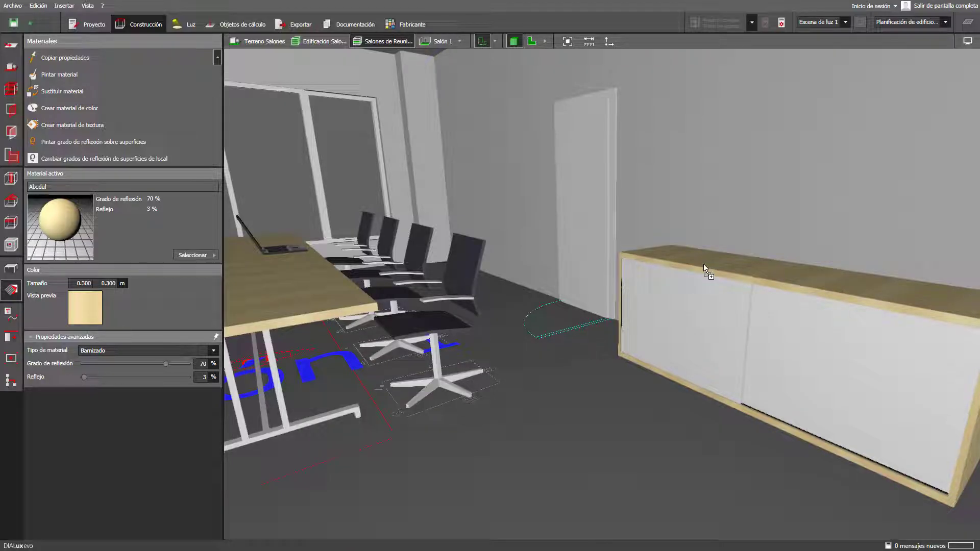
Copy Salón 1's table, chairs and laptops together and position the copy over the table outline in Salón 2.
left_click(531, 40)
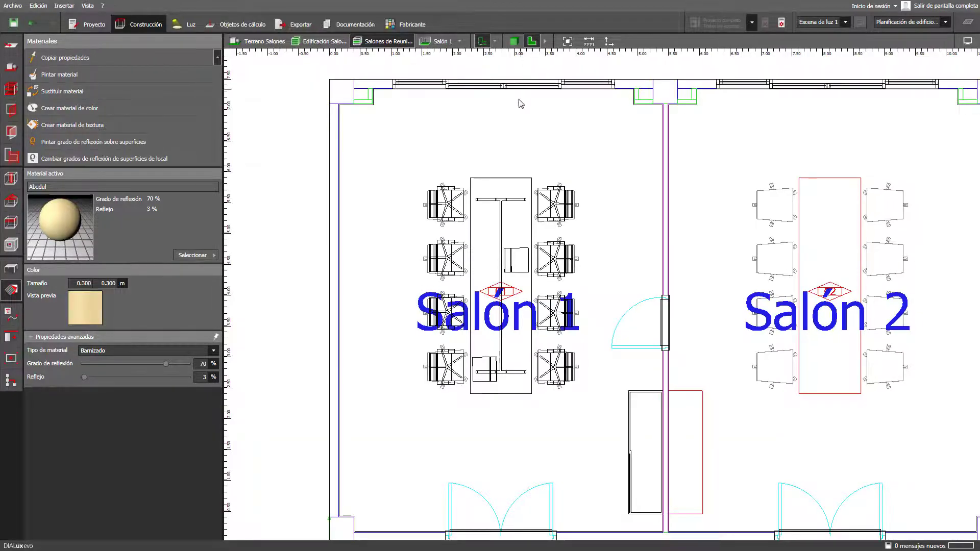
left_click(4, 272)
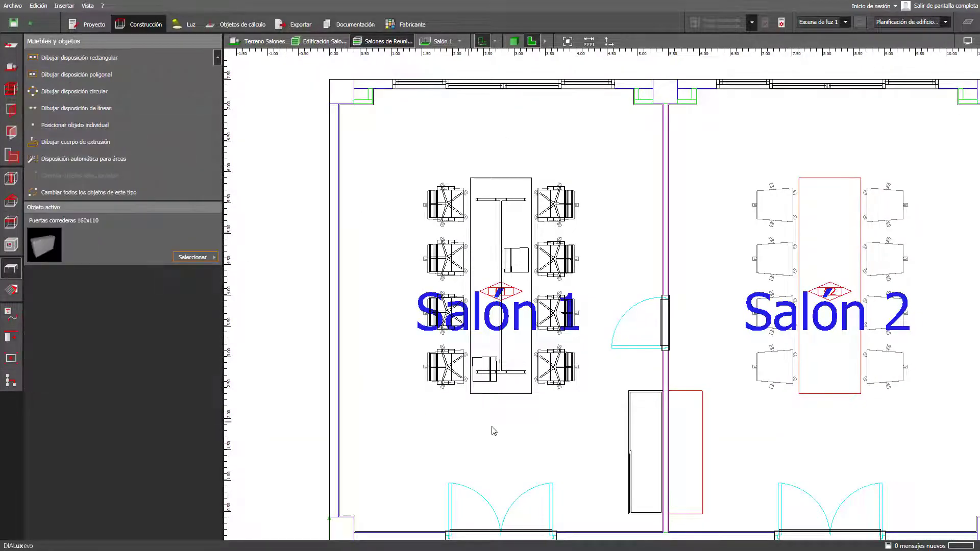
left_click_drag(574, 416, 409, 150)
key("ctrl+c")
key("ctrl+v")
left_click_drag(552, 286, 780, 275)
scroll(861, 292, "up", 3)
scroll(863, 296, "up", 3)
scroll(765, 284, "down", 3)
scroll(767, 288, "down", 3)
Copy the sliding-door cabinet into Salón 2 and rotate the copy to 90°.
left_click(608, 396)
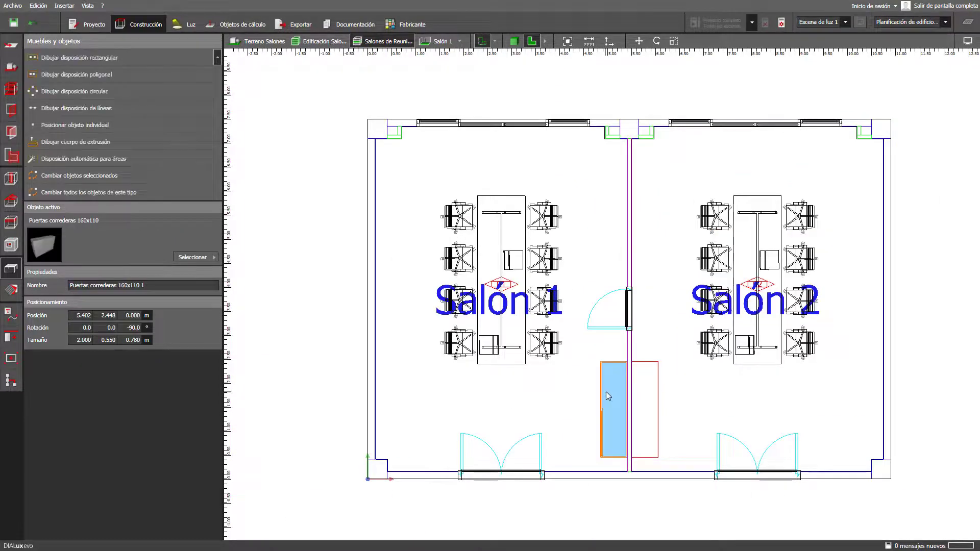
left_click(644, 391)
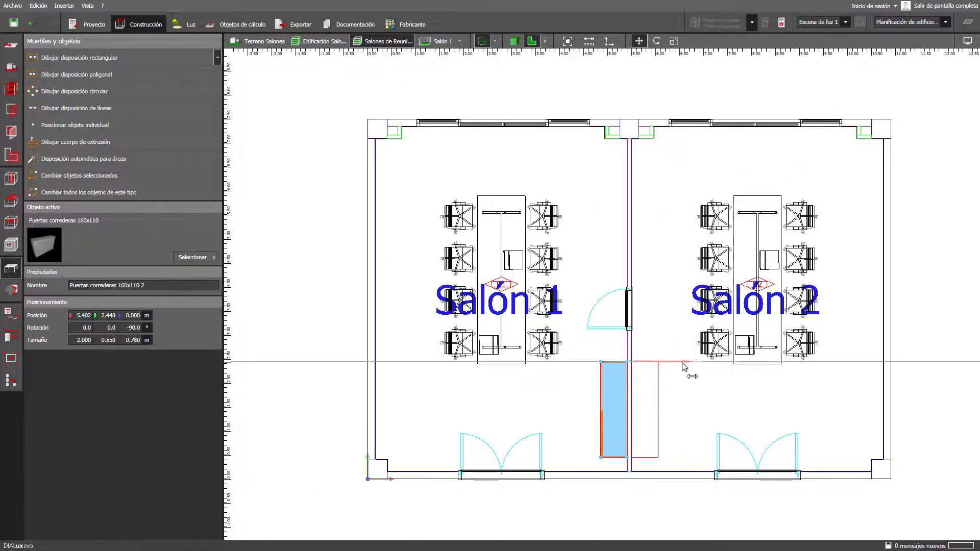
left_click_drag(716, 363, 721, 363)
left_click(655, 41)
left_click(656, 41)
left_click_drag(672, 433, 672, 305)
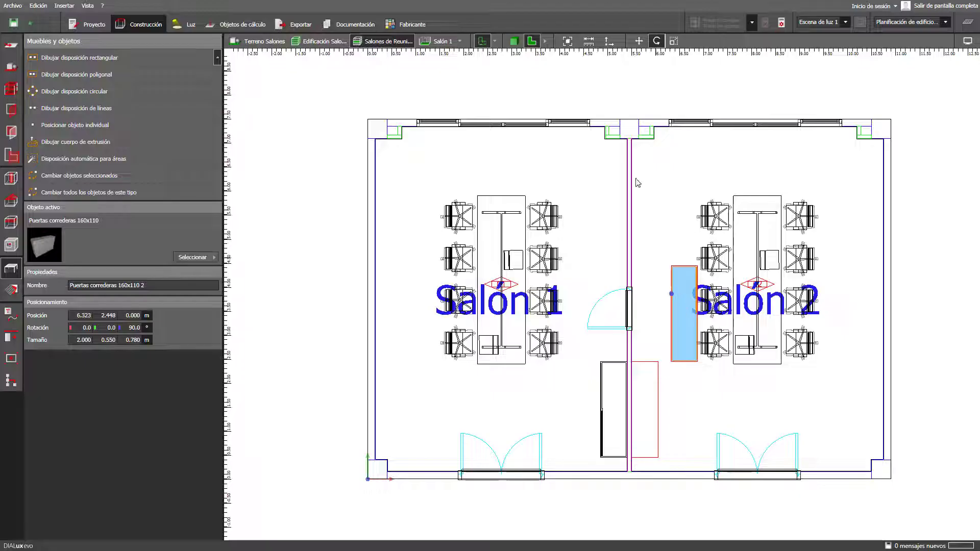
Move the copied cabinet against the dividing wall in Salón 2, at X 5.498 m, Y 0.448 m.
left_click(639, 41)
scroll(663, 398, "up", 3)
middle_click_drag(668, 376, 655, 277)
left_click_drag(670, 215, 570, 460)
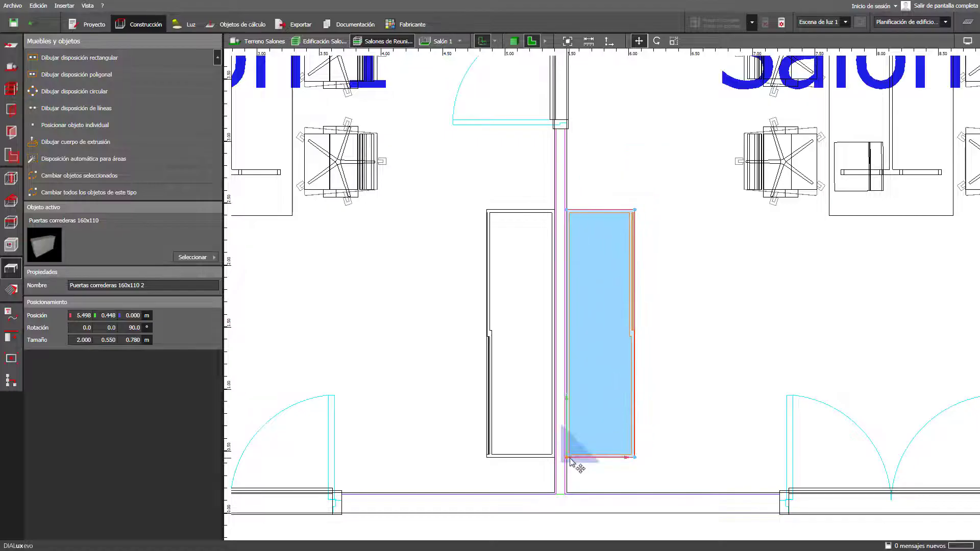
left_click(689, 327)
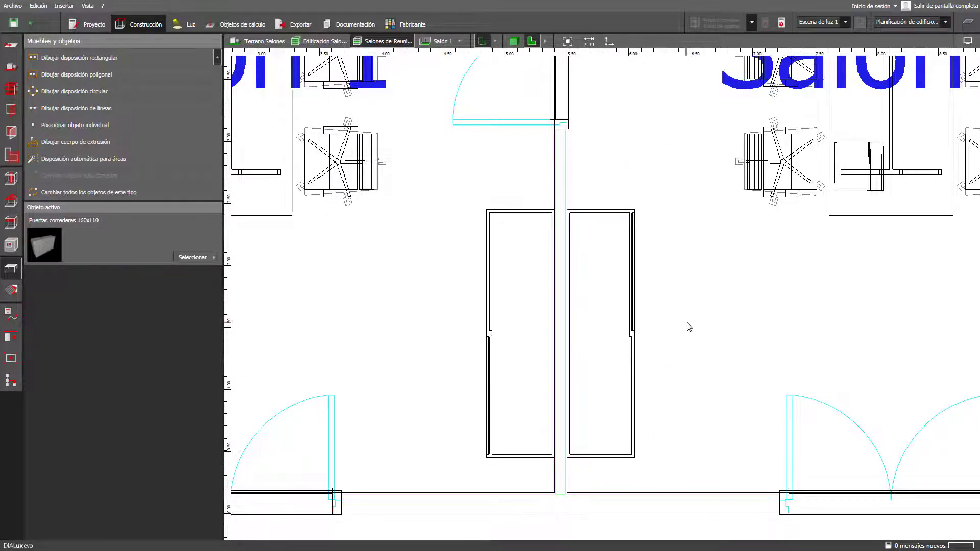
Examine the furnished interior of Salón 1 in the 3D view.
left_click(514, 41)
right_click_drag(583, 217, 564, 286)
scroll(564, 286, "down", 3)
middle_click_drag(564, 286, 675, 347)
scroll(518, 352, "up", 3)
middle_click_drag(520, 383, 531, 329)
scroll(531, 329, "up", 2)
right_click_drag(532, 329, 516, 315)
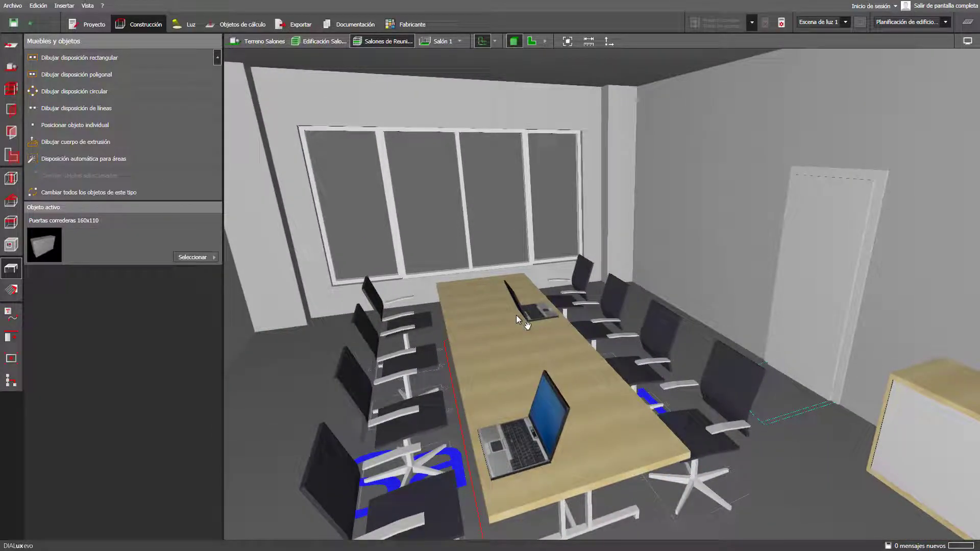
Choose 9001(Blanco crema) from the colour catalogue's 9xxx Negro/Blanco group as the active material.
left_click(11, 290)
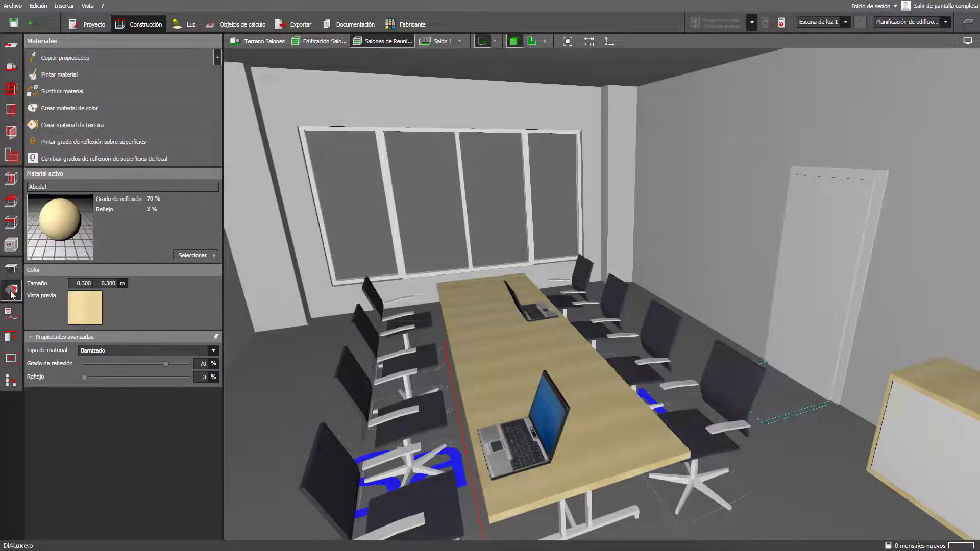
left_click(189, 255)
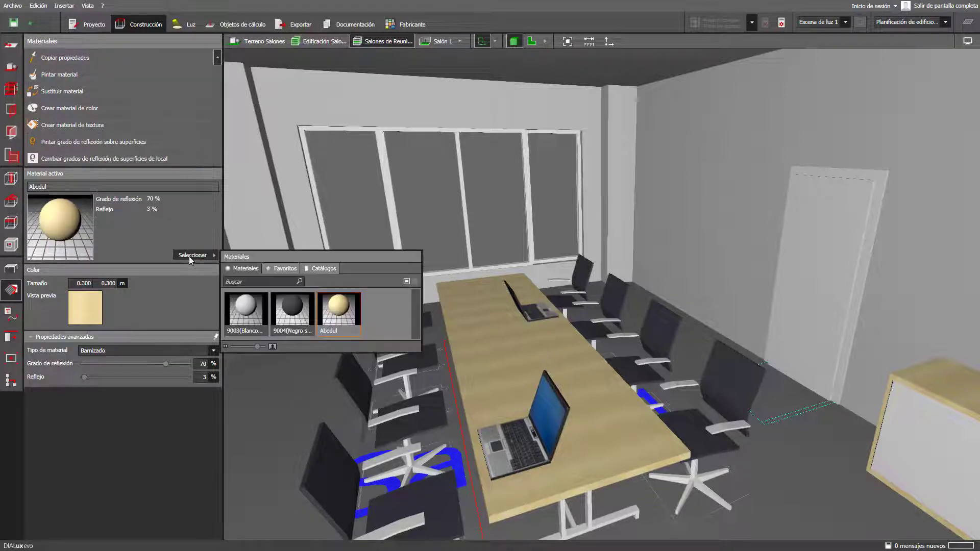
left_click(308, 268)
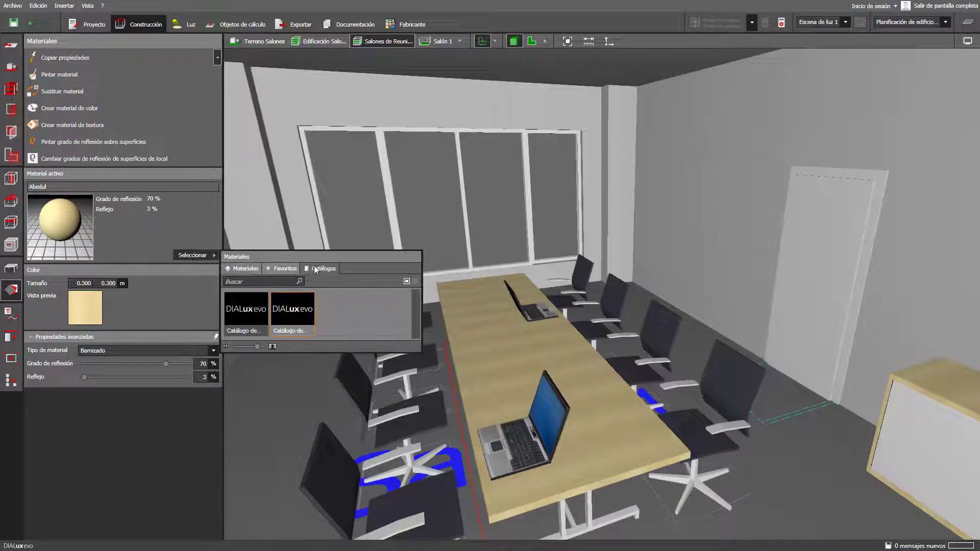
double_click(289, 313)
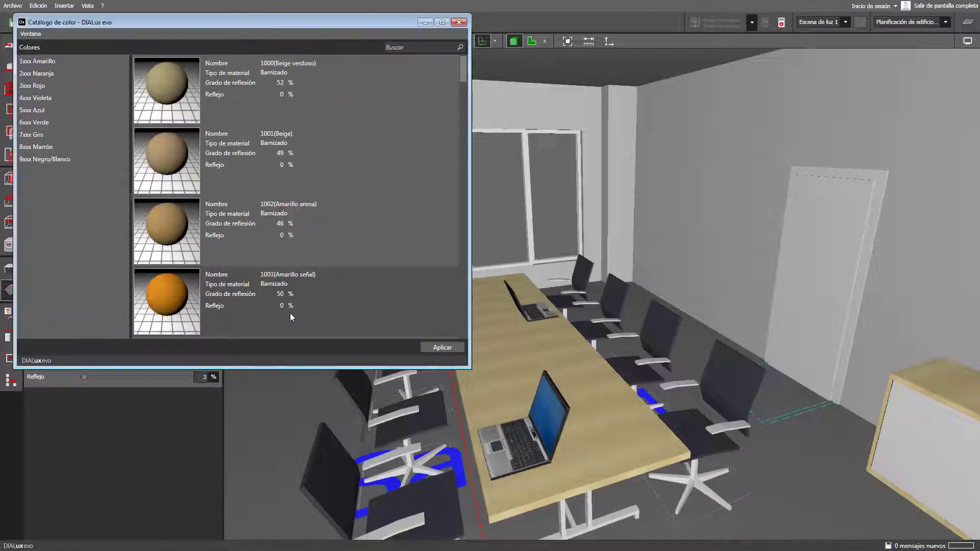
left_click(60, 160)
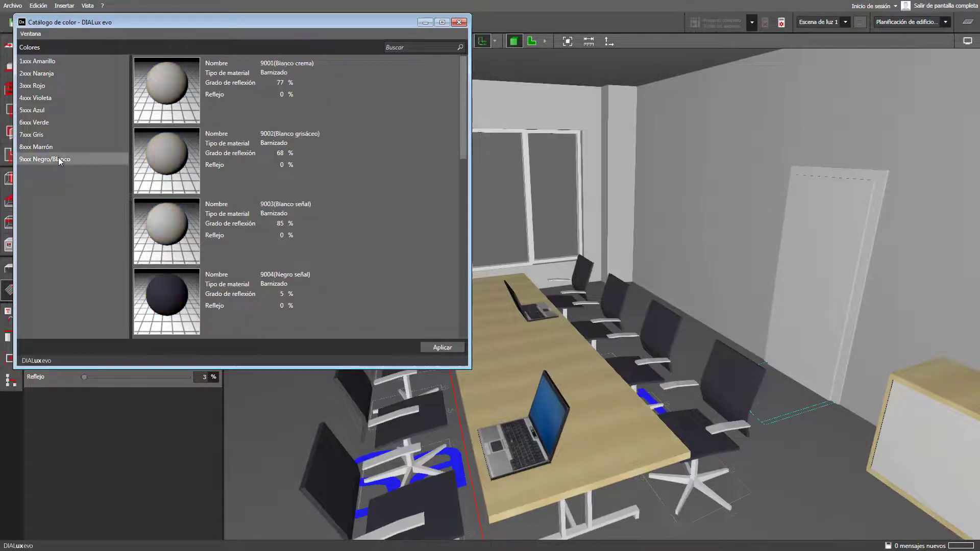
left_click(216, 102)
left_click(459, 22)
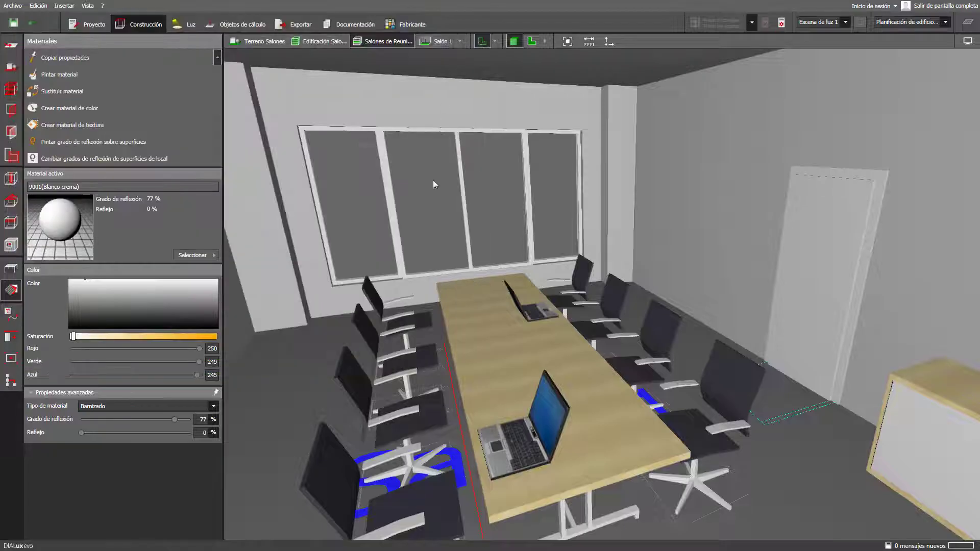
Apply the active 9001(Blanco crema) material to the frame sections of the meeting-room window facing the table.
scroll(487, 239, "up", 8)
scroll(458, 255, "up", 6)
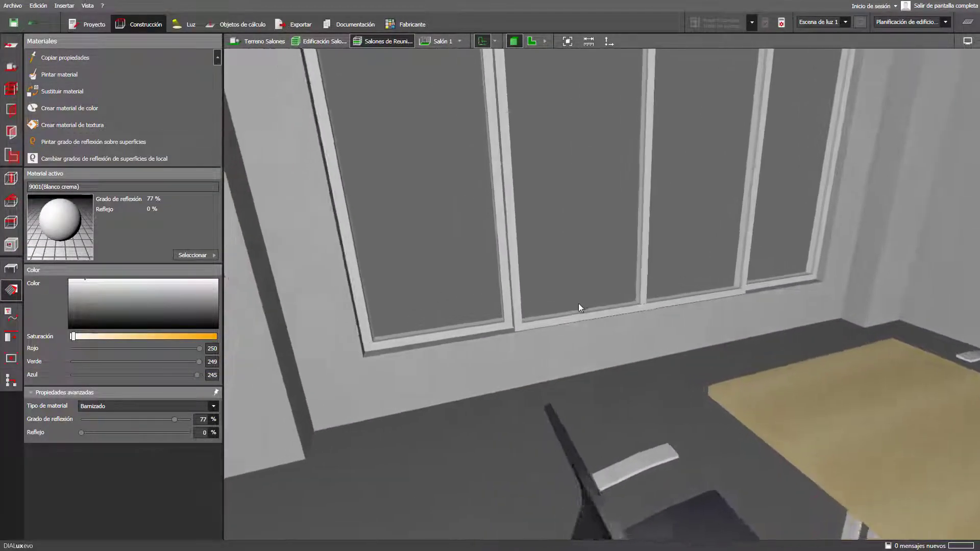
left_click_drag(58, 228, 337, 330)
left_click_drag(66, 223, 513, 331)
middle_click_drag(479, 347, 419, 365)
middle_click_drag(701, 299, 689, 303)
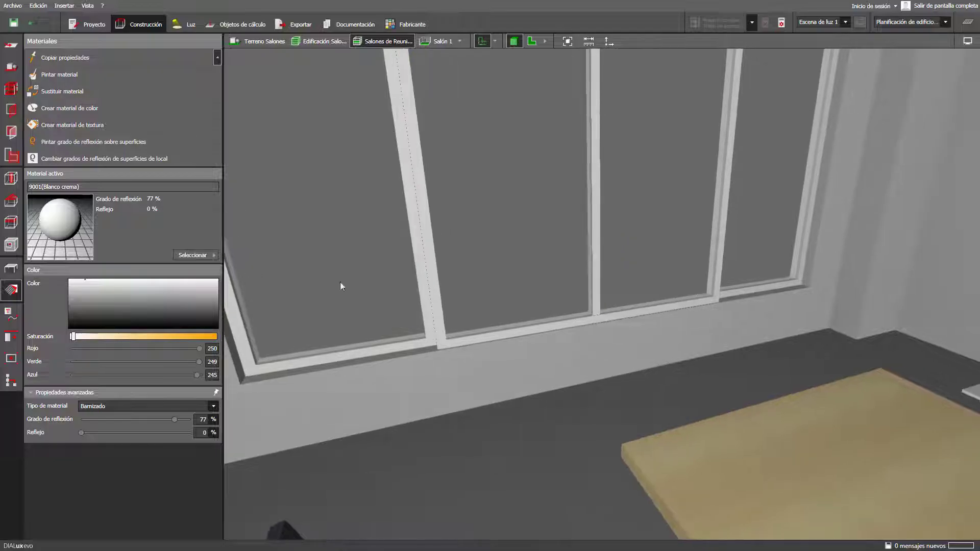
left_click_drag(51, 224, 732, 292)
Apply 9001(Blanco crema) to the remaining window frame sections, up to the one beside the corner column.
right_click_drag(740, 378, 648, 345)
scroll(642, 371, "down", 2)
scroll(620, 380, "down", 2)
scroll(580, 286, "down", 4)
middle_click_drag(698, 363, 699, 363)
left_click_drag(699, 363, 594, 345)
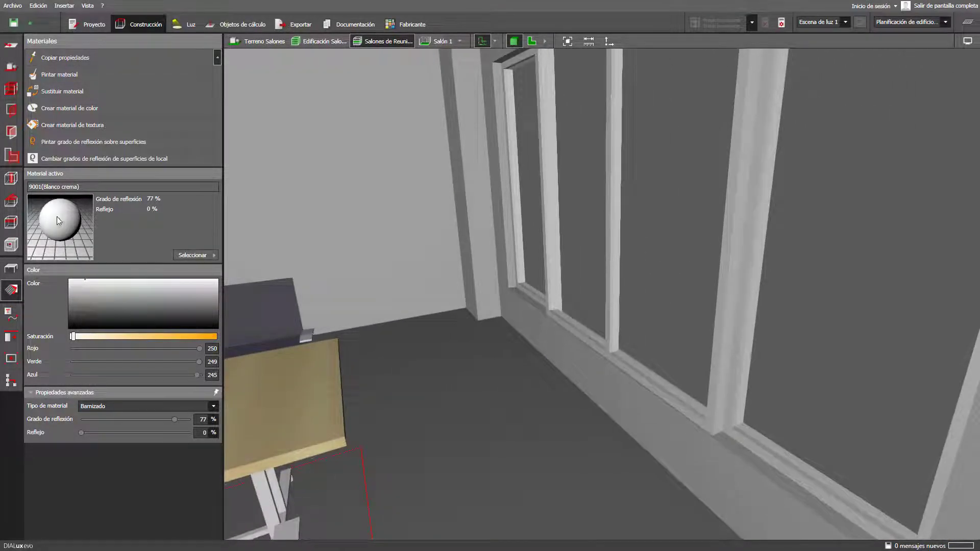
left_click_drag(57, 221, 277, 304)
left_click_drag(677, 412, 727, 430)
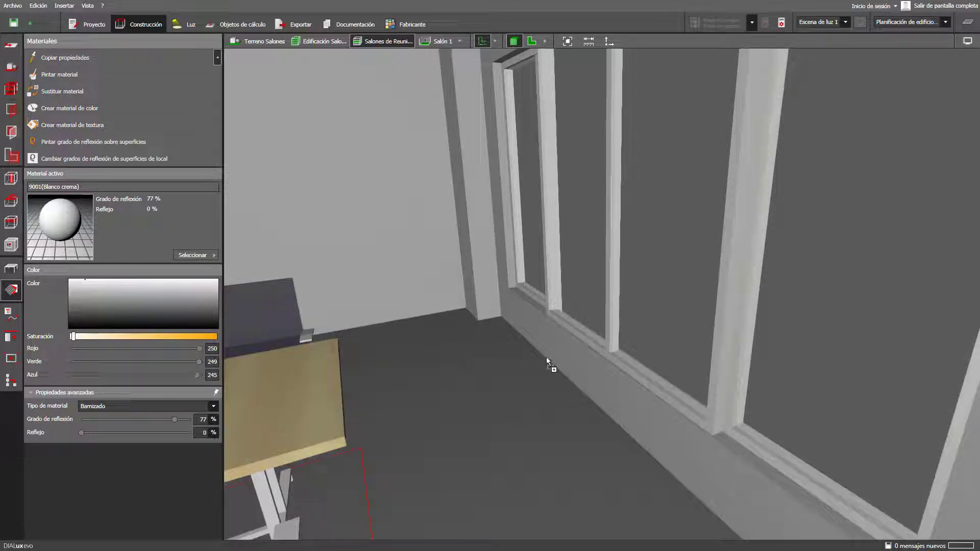
left_click_drag(610, 357, 609, 356)
middle_click_drag(490, 347, 580, 392)
scroll(581, 391, "up", 3)
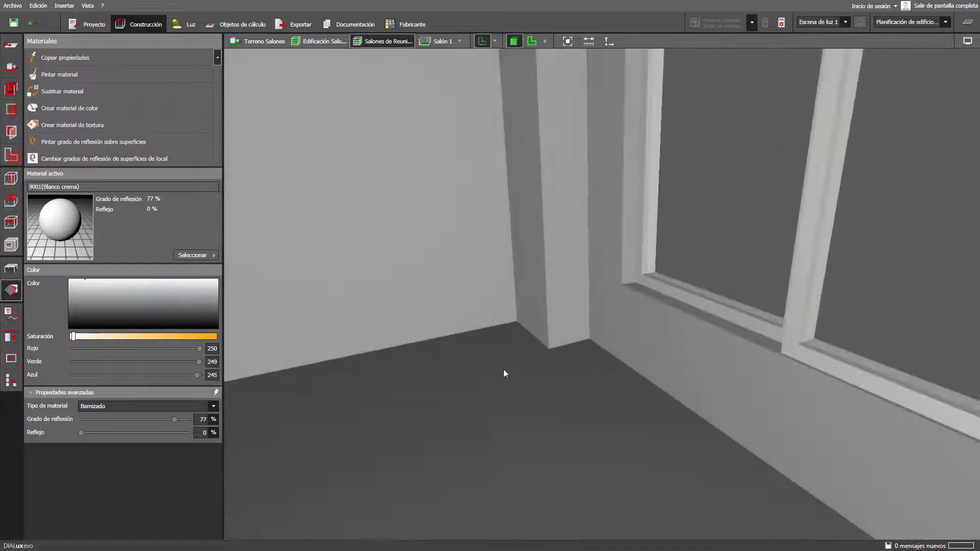
left_click_drag(67, 225, 672, 291)
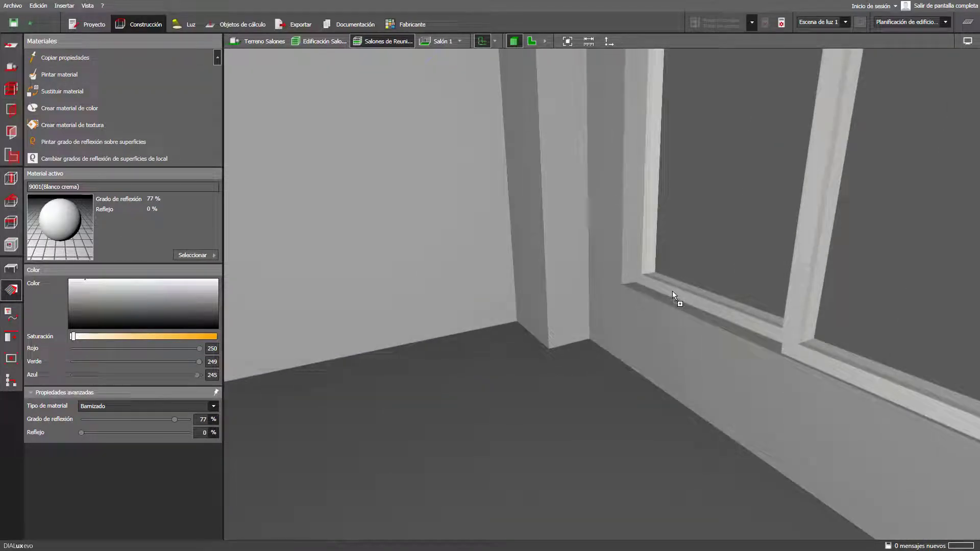
middle_click_drag(672, 290, 650, 331)
Apply 9001(Blanco crema) to the single door beside the cabinet and to the outer faces of both double doors.
scroll(650, 331, "down", 3)
middle_click_drag(519, 338, 556, 339)
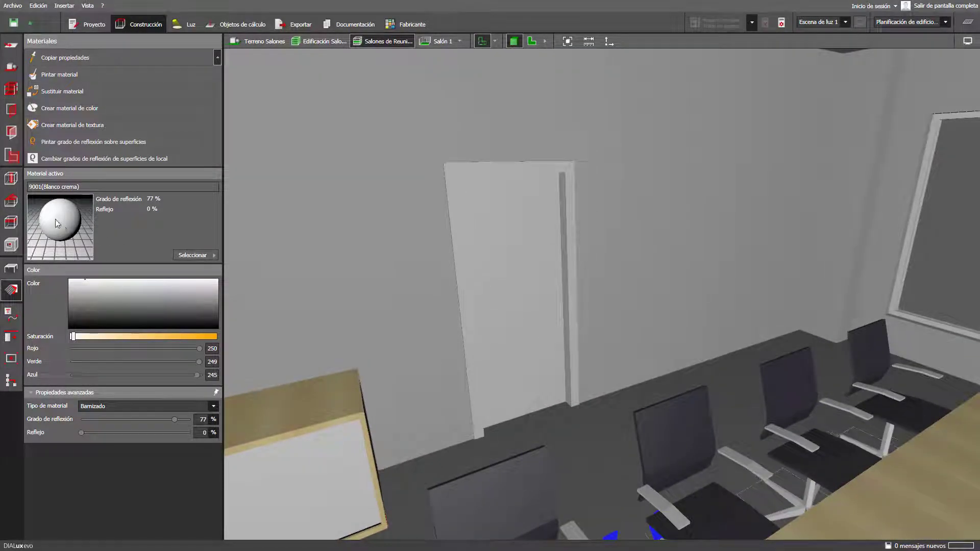
left_click_drag(58, 220, 500, 360)
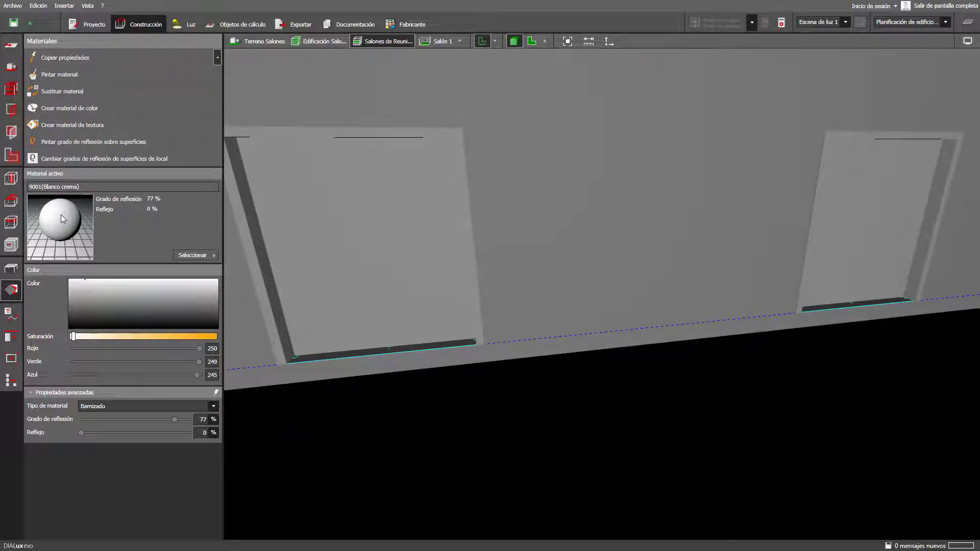
left_click_drag(61, 217, 311, 241)
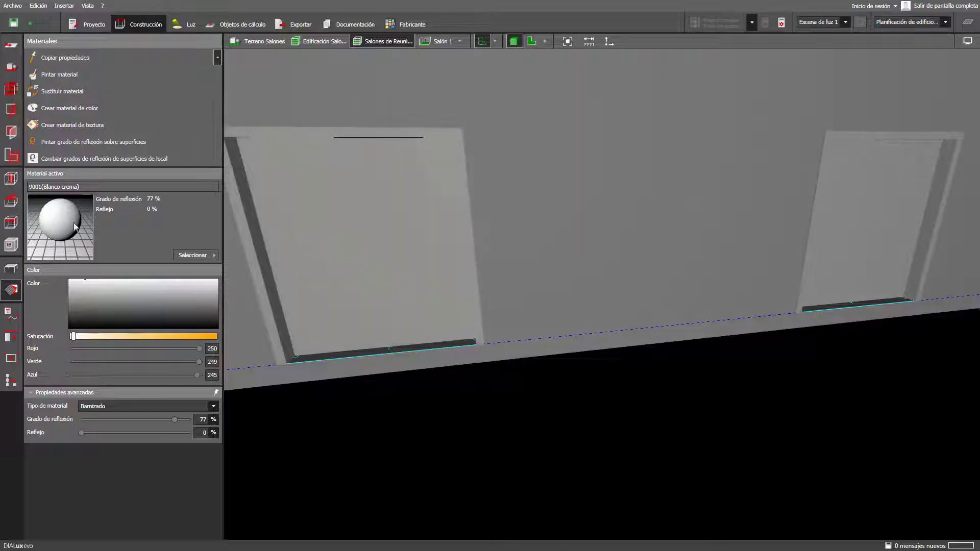
left_click_drag(54, 222, 835, 270)
Create a texture material from Puerta Doble.png and paint it onto the outer face of the nearer double door.
left_click(180, 123)
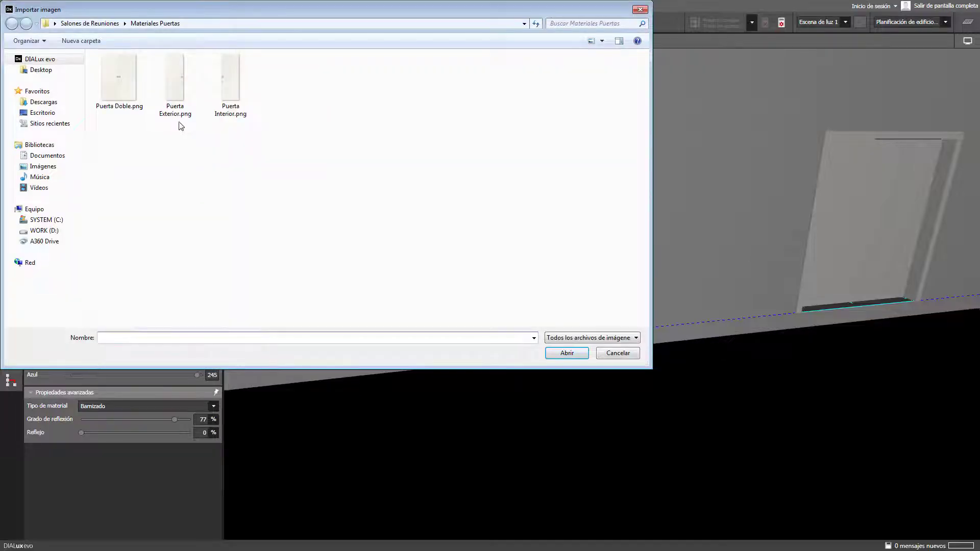
left_click(112, 92)
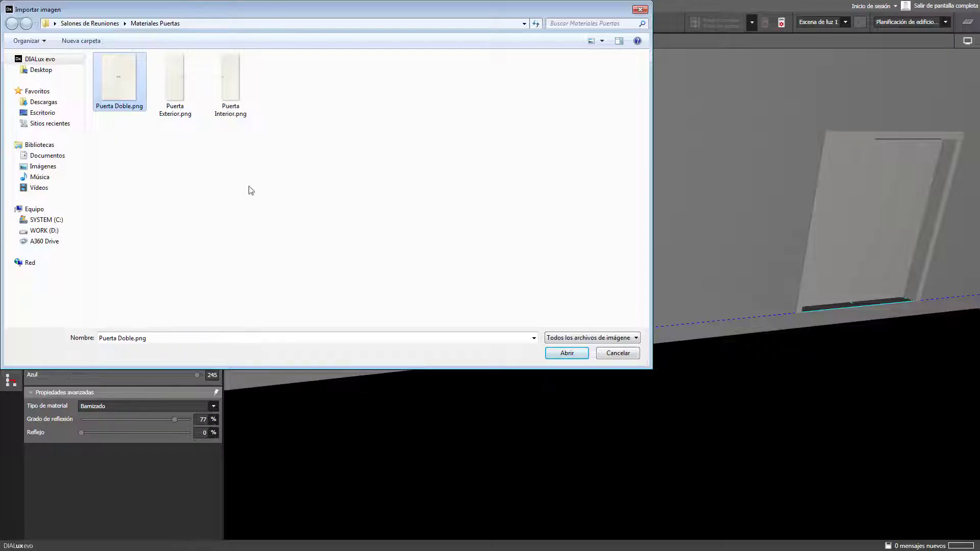
left_click(562, 354)
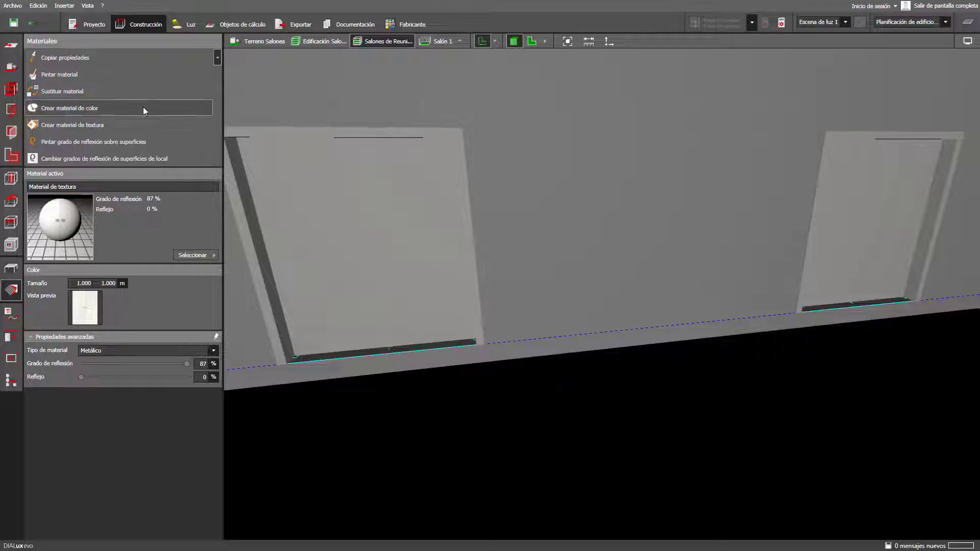
left_click(122, 75)
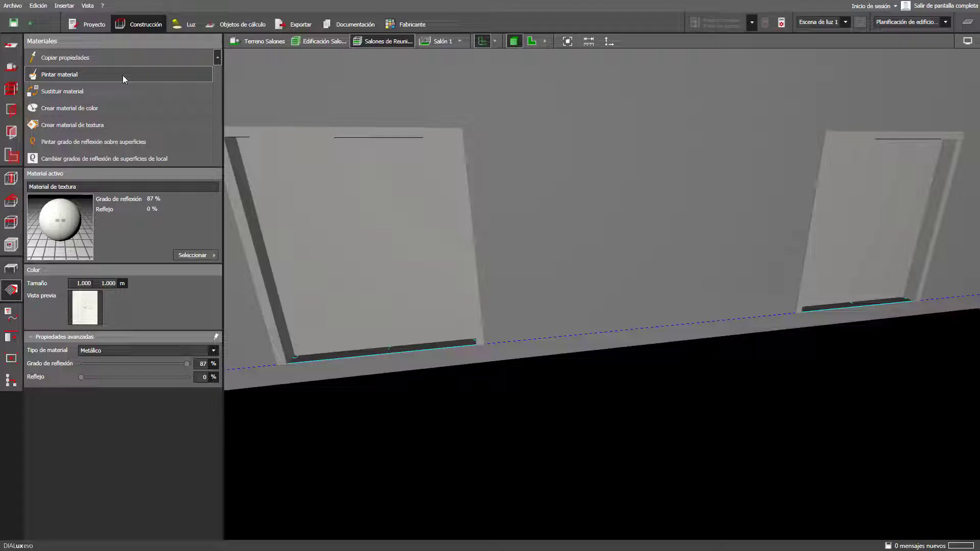
left_click(346, 243)
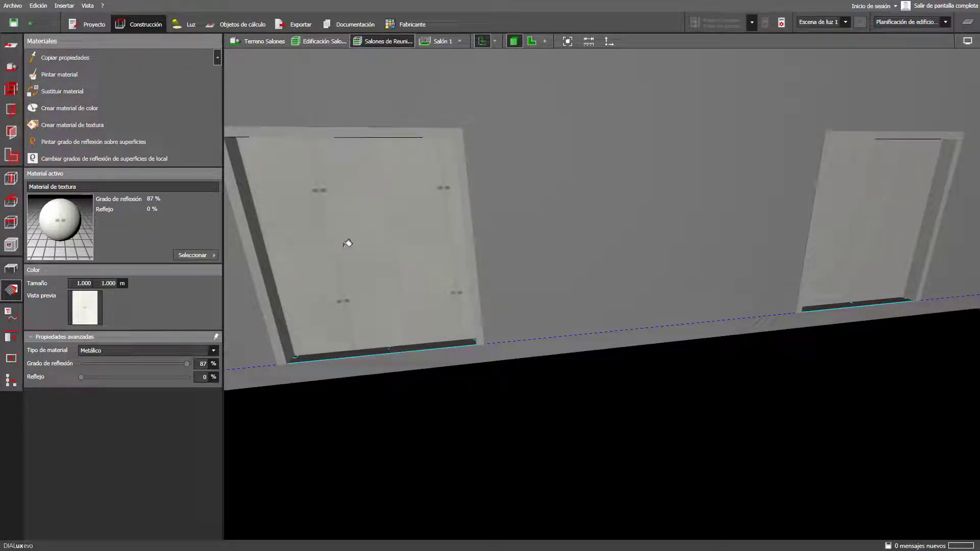
Fit the texture to the double door's outer face, 1.644 m wide and 1.950 m high.
left_click(343, 247)
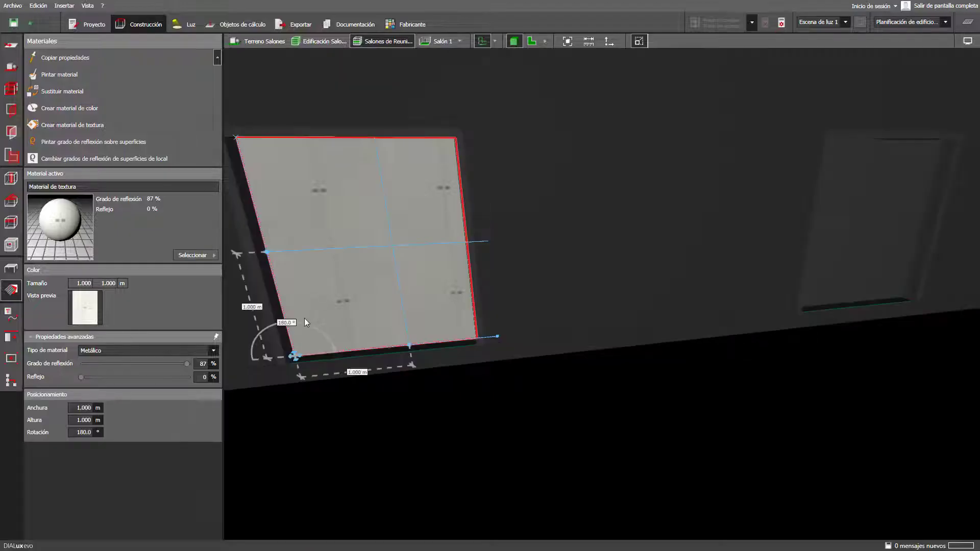
left_click_drag(264, 242, 236, 138)
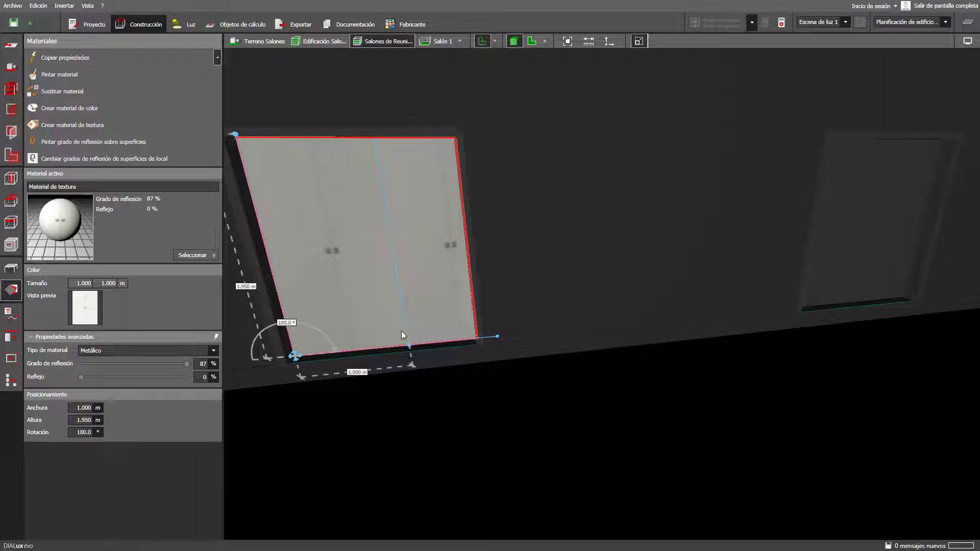
left_click_drag(409, 344, 477, 337)
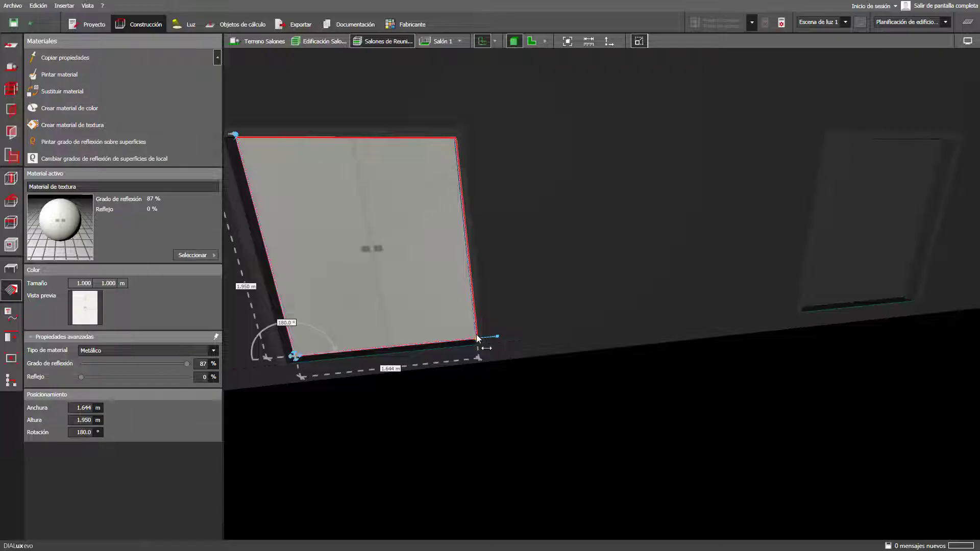
key("Escape")
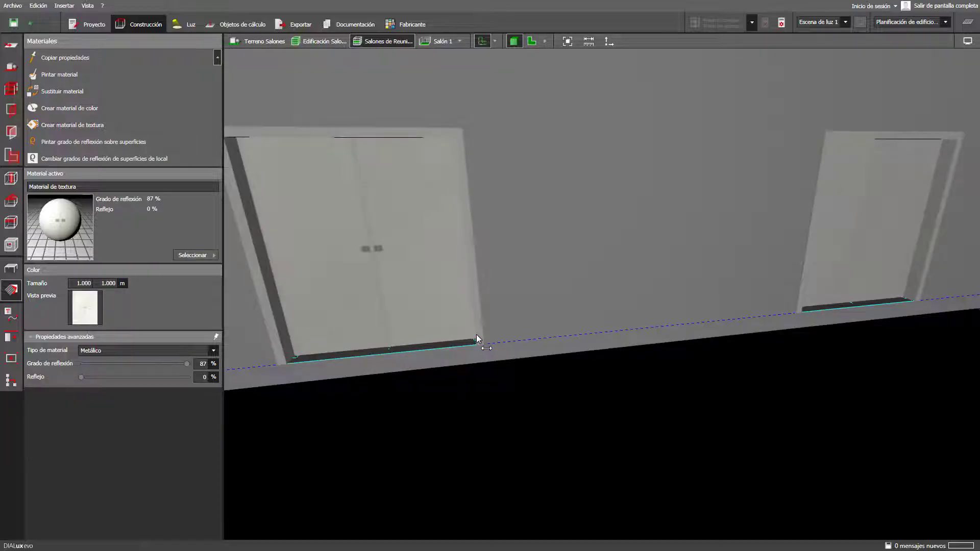
Copy the fitted double-door texture and paint it onto the outer face of the other double door.
left_click(150, 60)
left_click(318, 224)
left_click(161, 77)
left_click(850, 252)
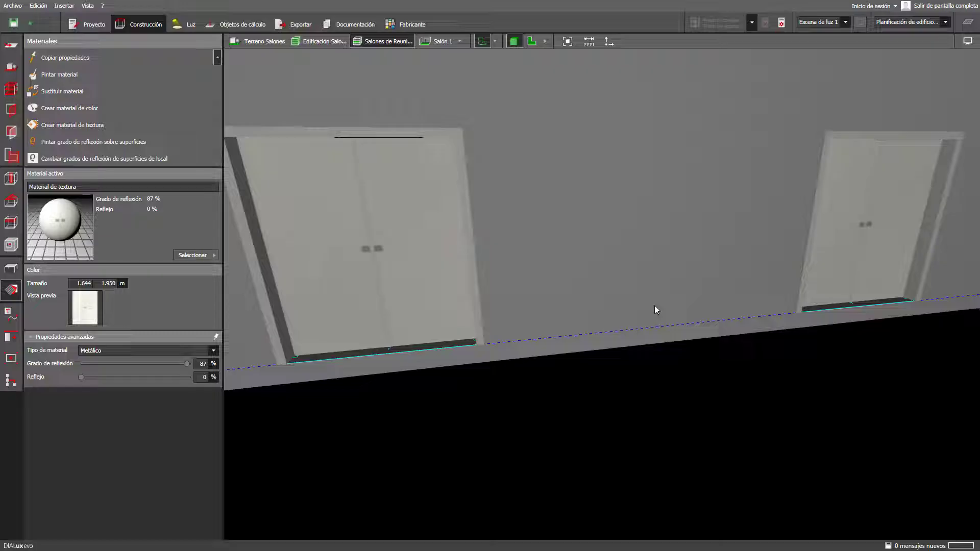
Paint the fitted double-door texture onto the interior faces of the double doors in both meeting rooms.
middle_click_drag(637, 285, 682, 346)
left_click(140, 77)
left_click(686, 292)
middle_click_drag(590, 354, 620, 357)
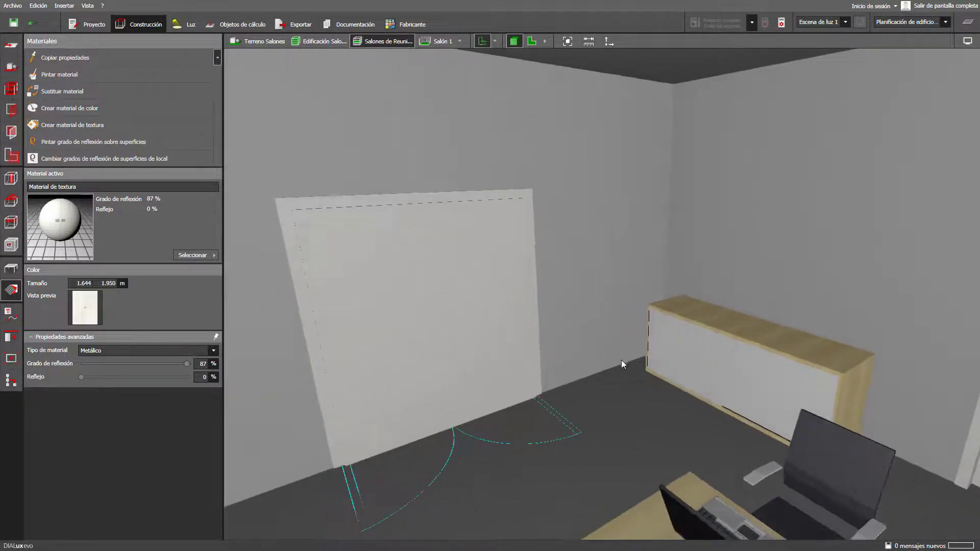
left_click(162, 75)
left_click(389, 287)
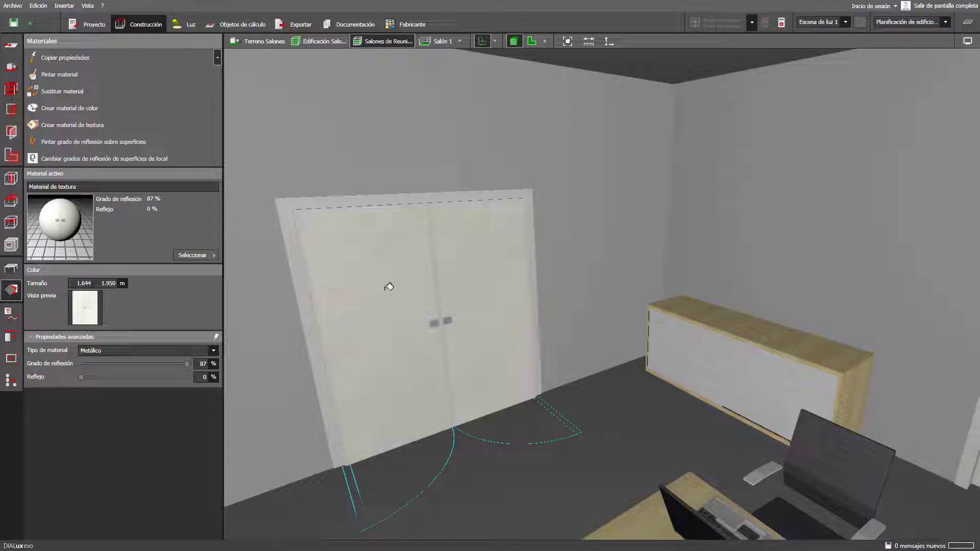
Create a texture material from Puerta Interior.png and paint it onto the single door beside the cabinet.
scroll(433, 314, "down", 3)
middle_click_drag(552, 332, 517, 331)
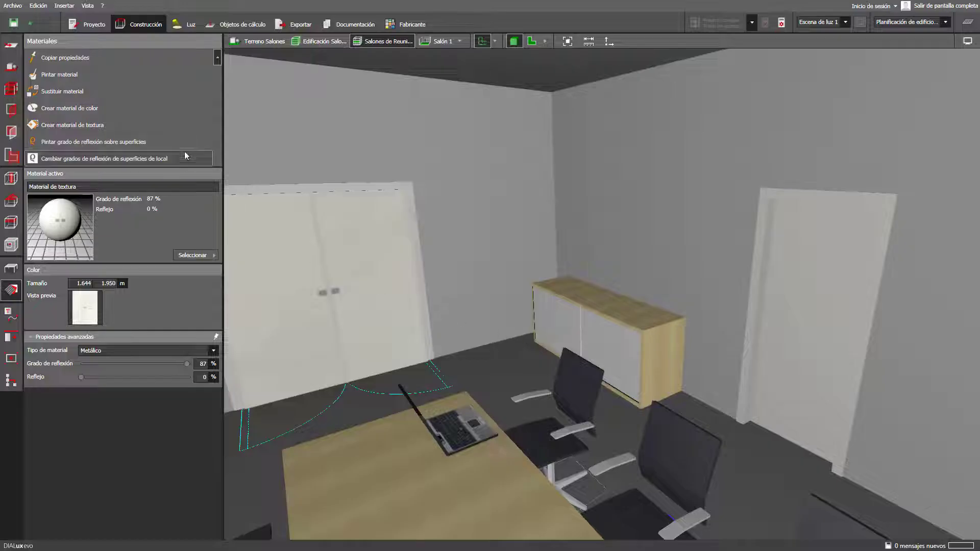
left_click(176, 127)
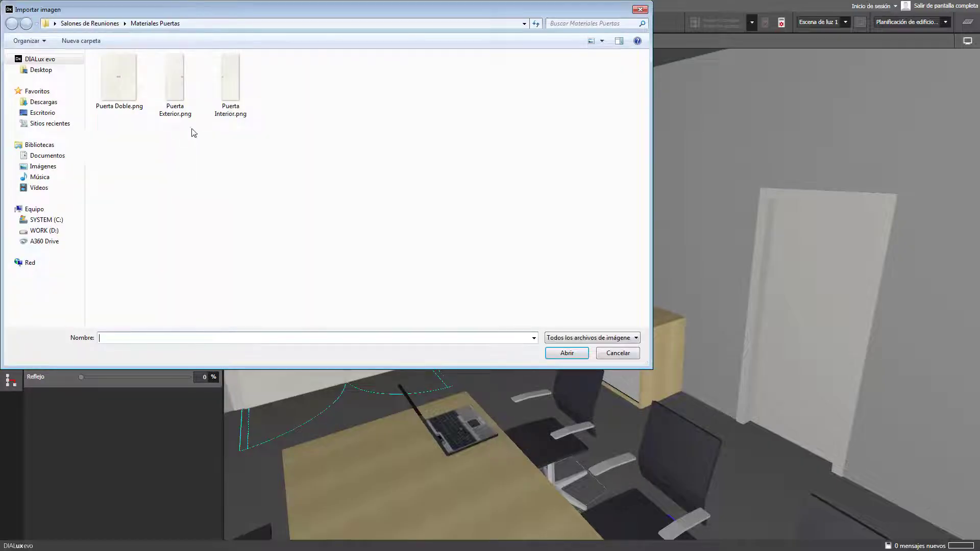
left_click(225, 105)
left_click(566, 353)
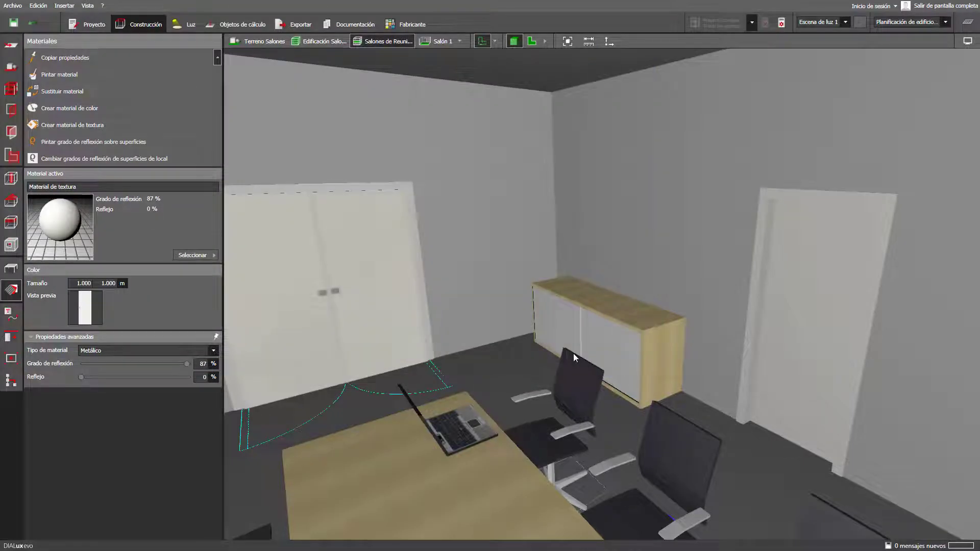
left_click(150, 75)
left_click(798, 364)
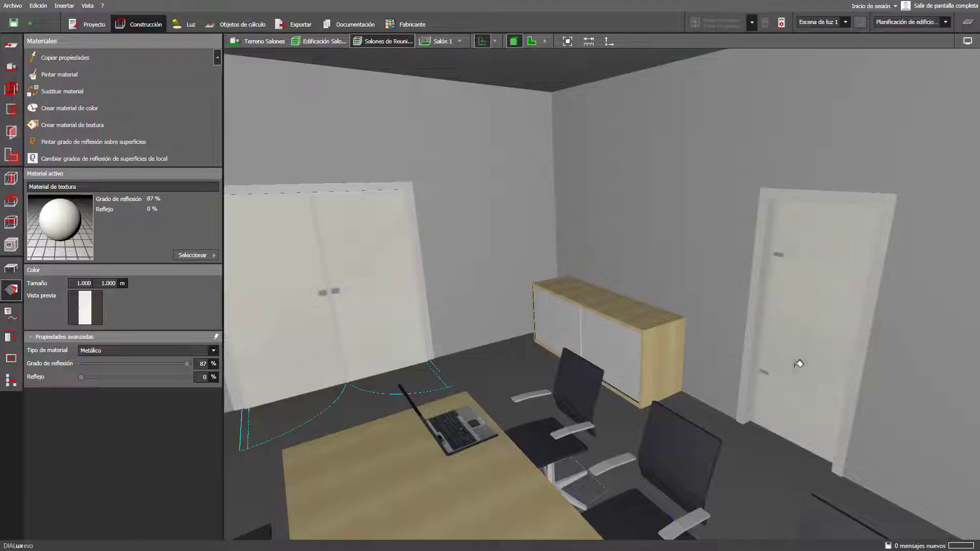
Fit the Puerta Interior texture to the single door, setting its height to 1.920 m and its width to the leaf.
left_click(787, 372)
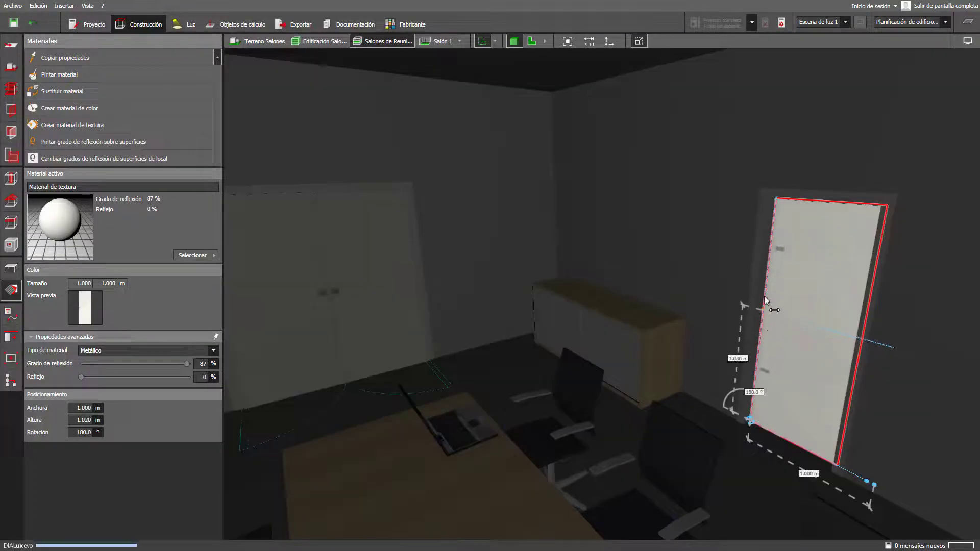
left_click_drag(773, 231, 775, 198)
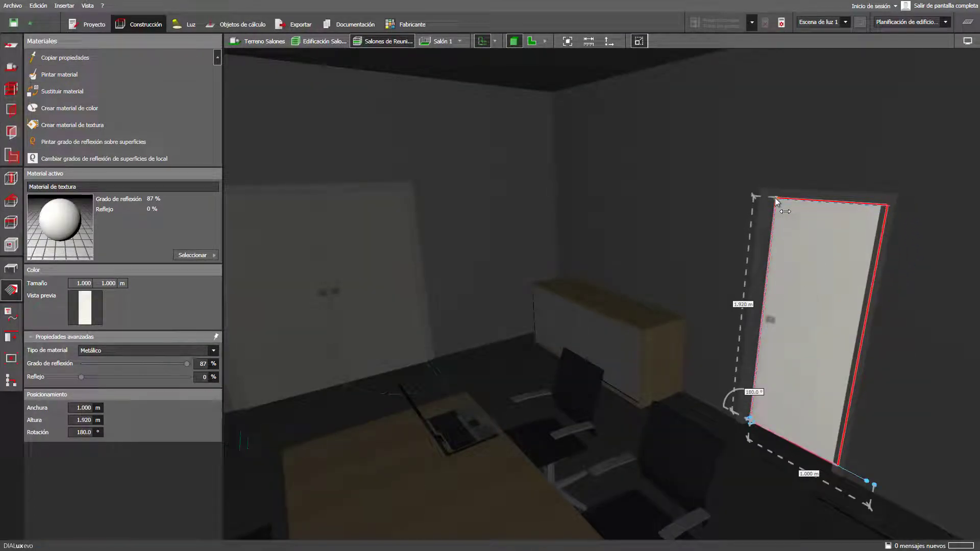
left_click_drag(874, 486, 838, 470)
right_click_drag(781, 496, 844, 446)
scroll(844, 446, "up", 3)
middle_click_drag(828, 467, 795, 495)
key("Escape")
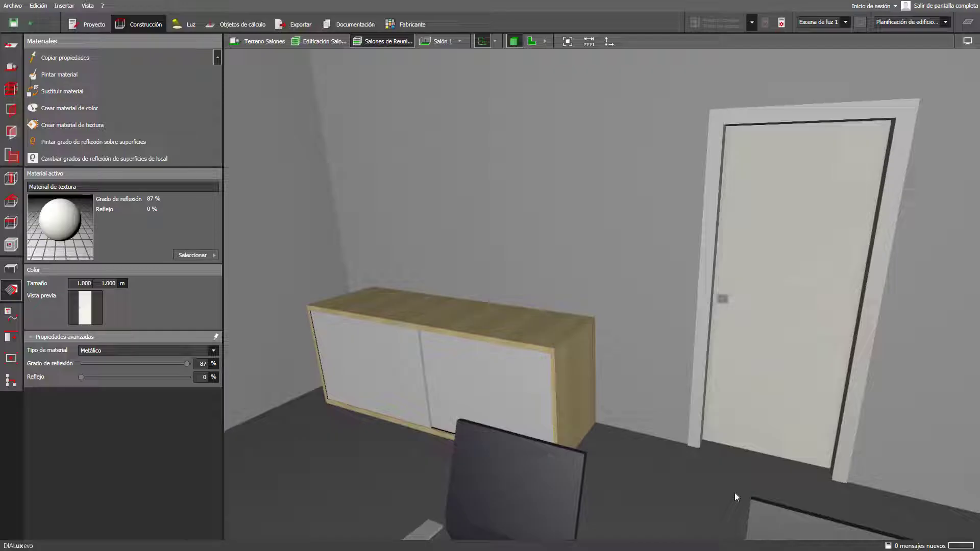
Create a texture material from Puerta Exterior.png and paint it onto the single door face in the other meeting room.
right_click_drag(731, 481, 469, 459)
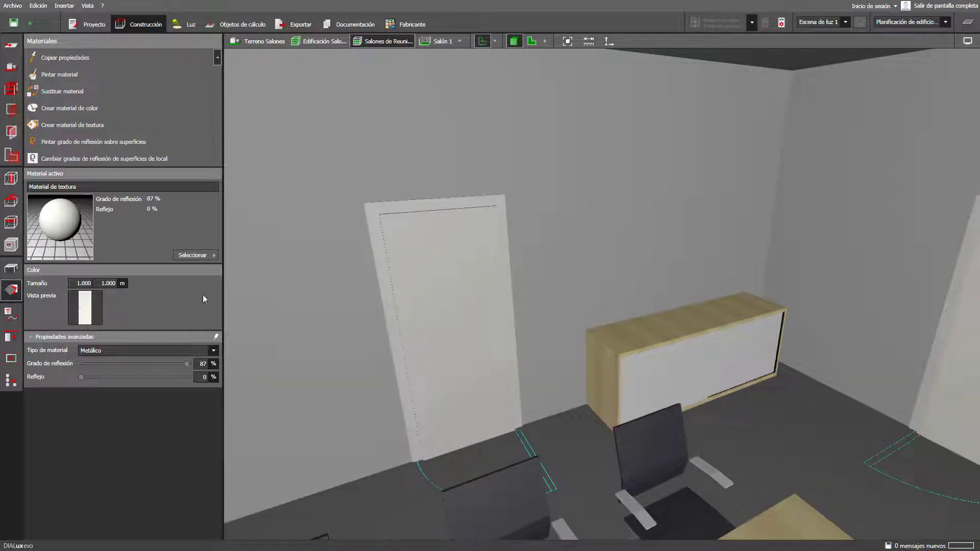
left_click(140, 126)
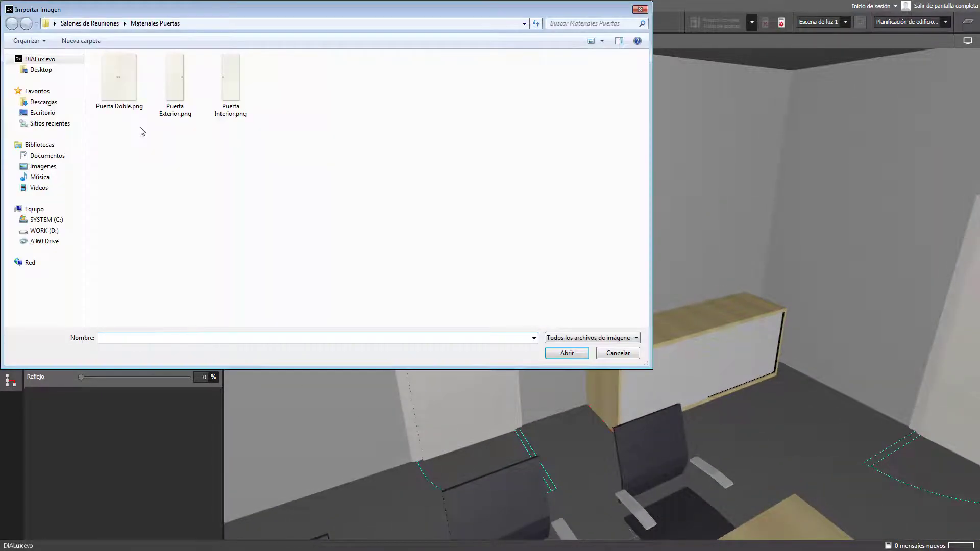
left_click(170, 108)
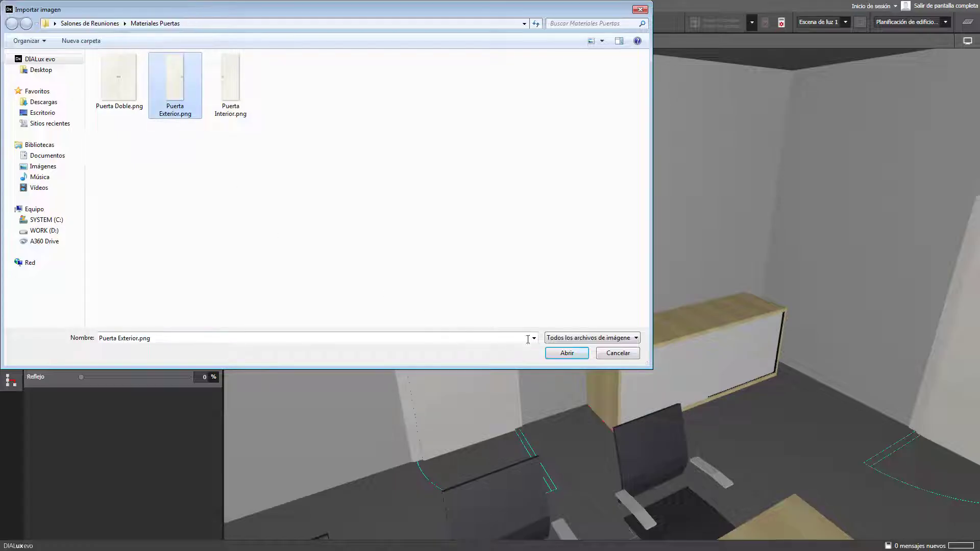
left_click(559, 353)
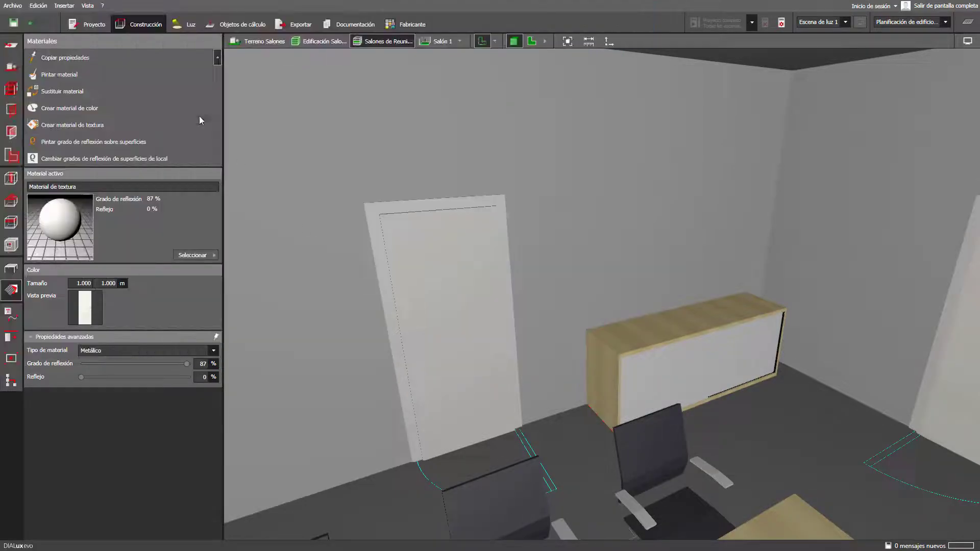
left_click(160, 76)
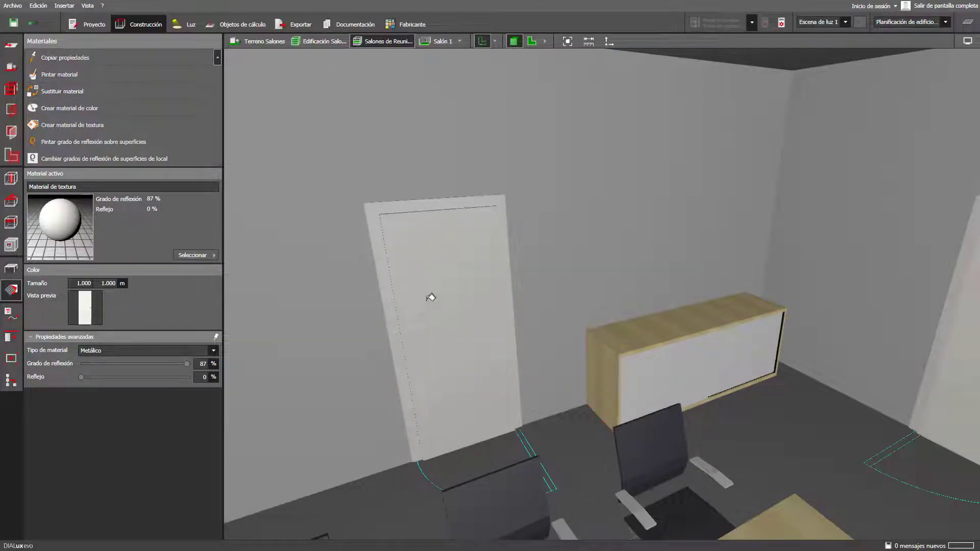
Fit the Puerta Exterior texture to the single door face, 0.754 m wide and 1.930 m high.
left_click(462, 337)
left_click_drag(403, 349, 381, 217)
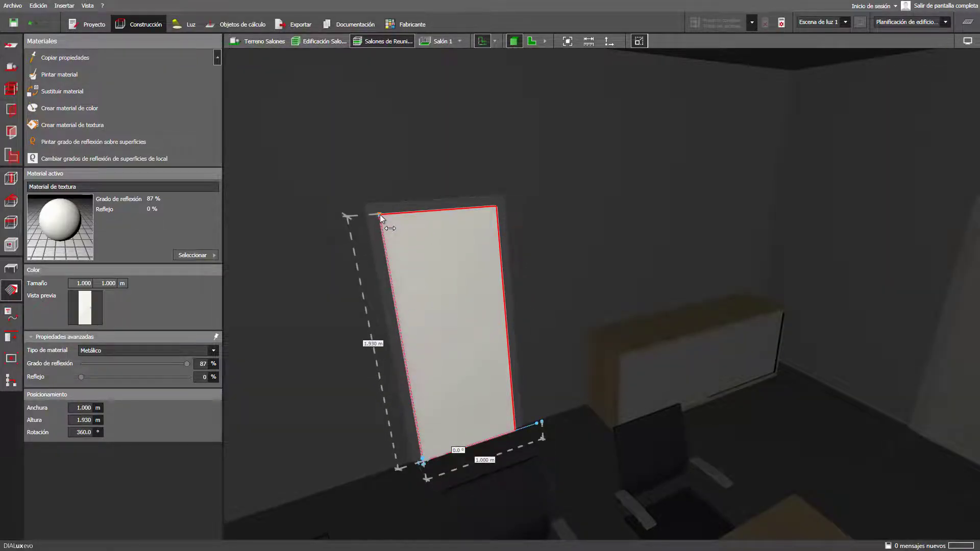
left_click_drag(543, 421, 517, 434)
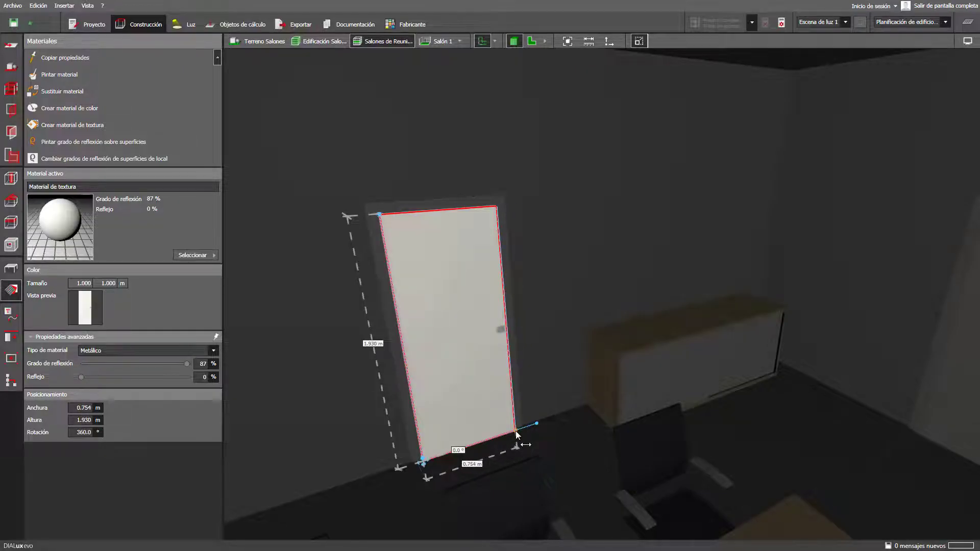
Search the material catalogue for "alfombra" and make Alfombra gris oscura the active material.
key("Escape")
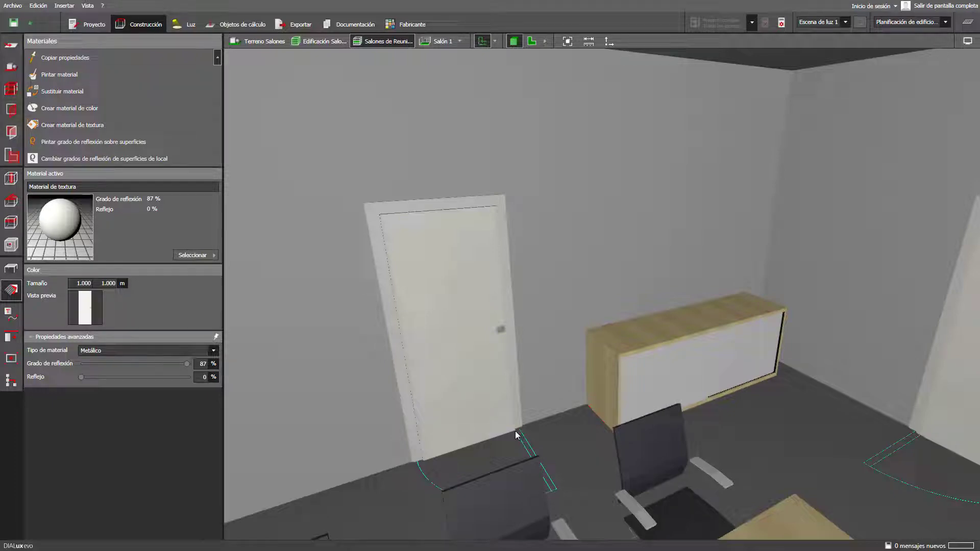
right_click_drag(594, 425, 455, 411)
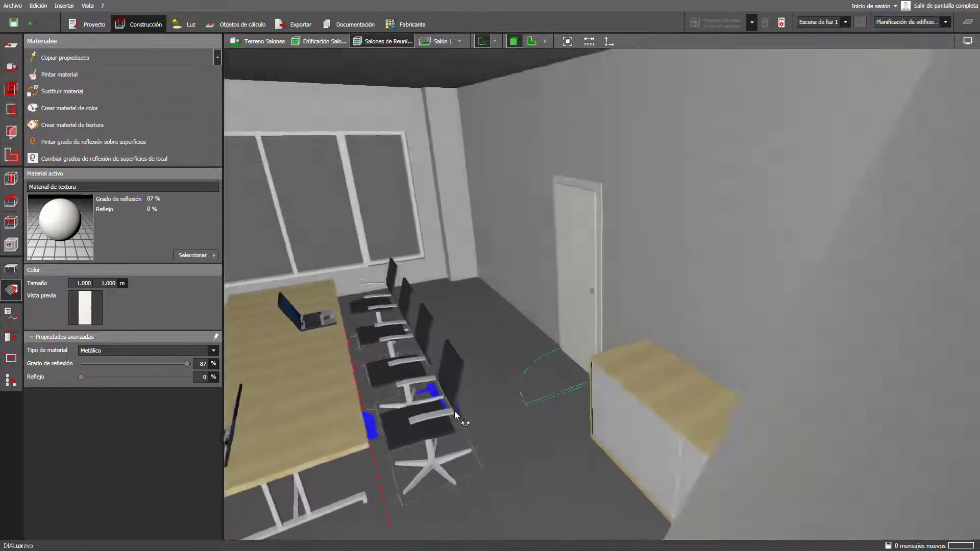
middle_click_drag(455, 411, 571, 453)
left_click_drag(572, 452, 760, 380)
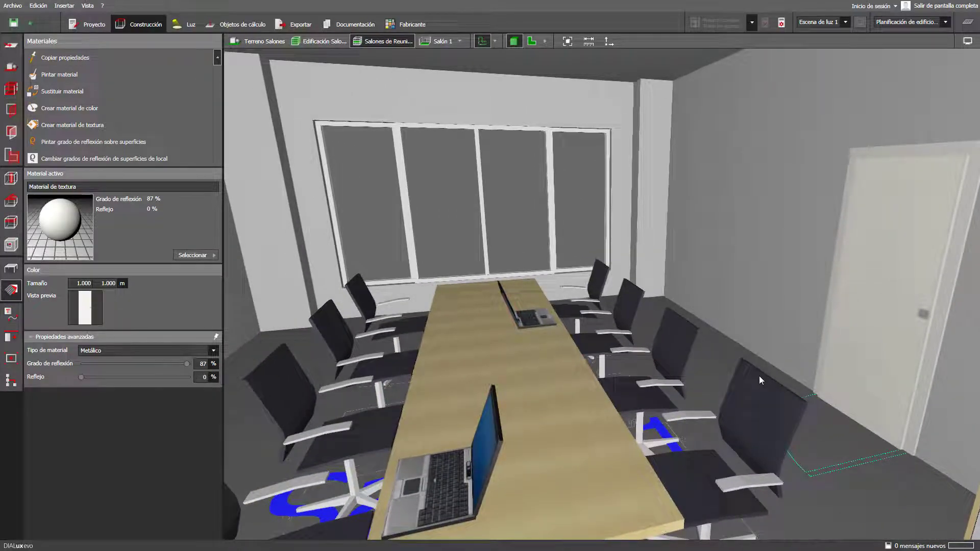
left_click(207, 255)
left_click(246, 312)
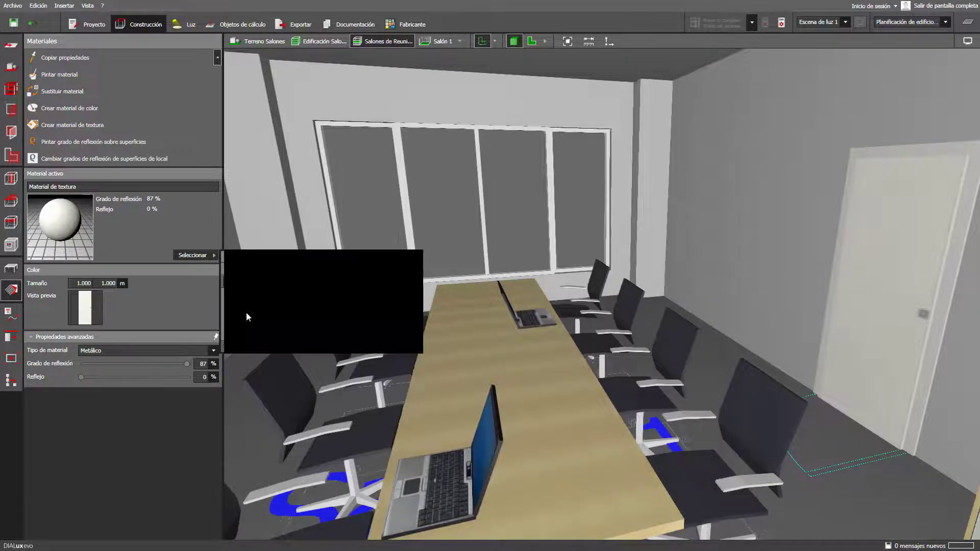
left_click_drag(238, 36, 457, 112)
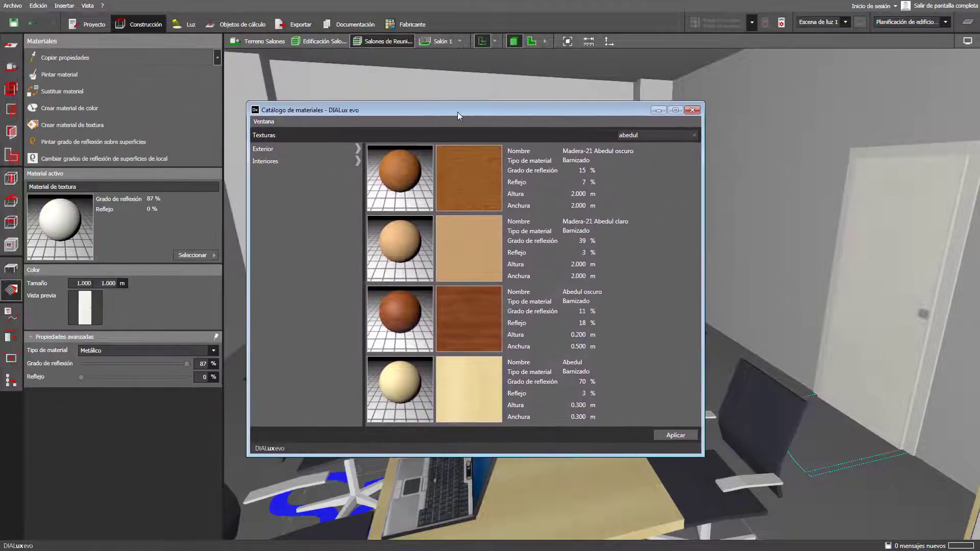
left_click(694, 136)
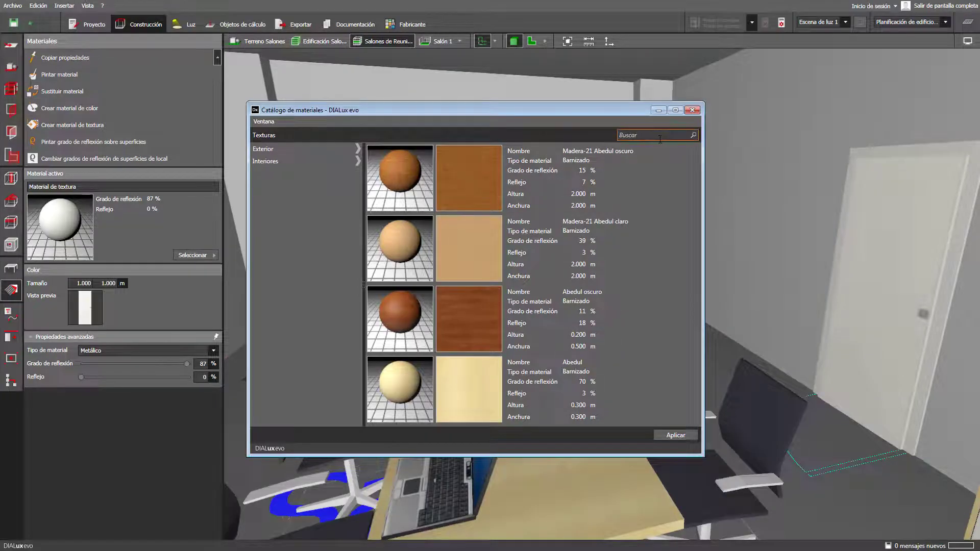
left_click(660, 137)
type("a")
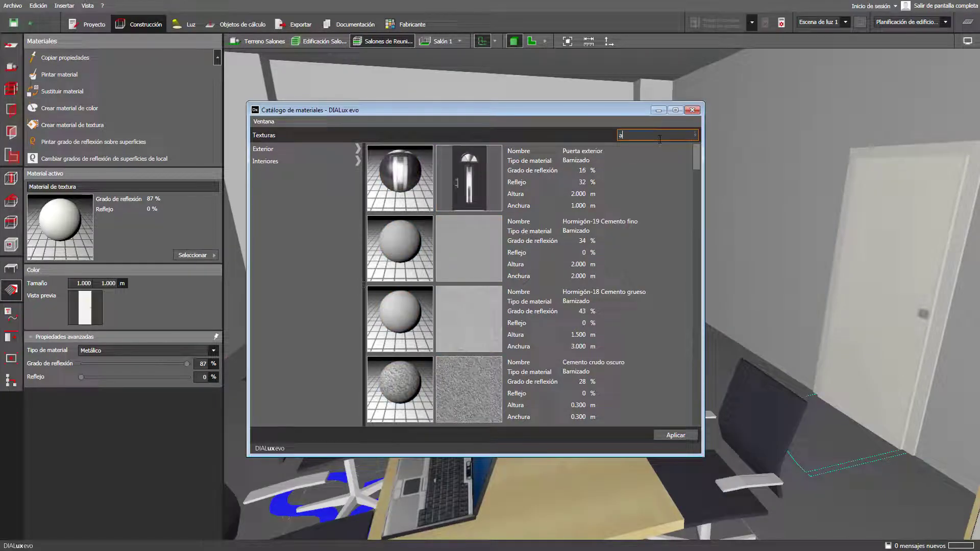
type("lfombra")
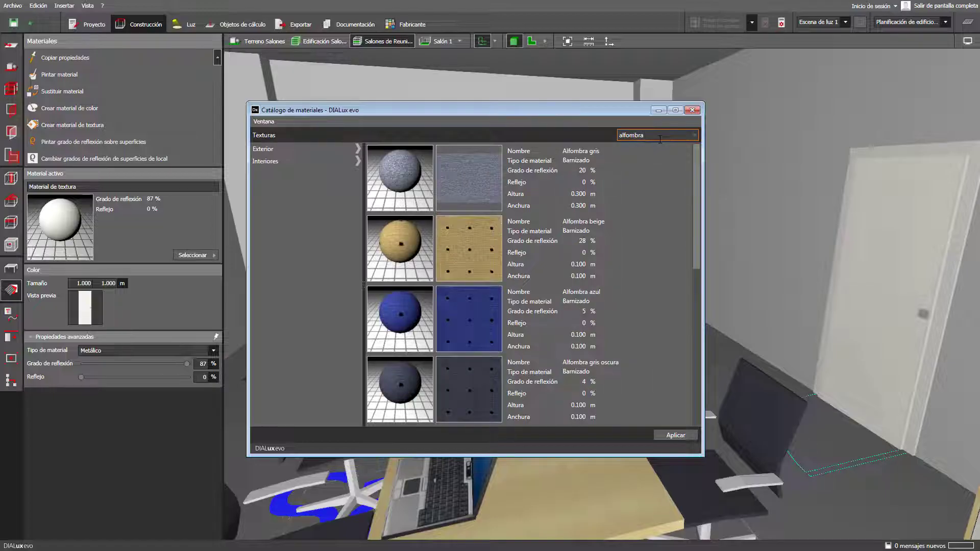
left_click(508, 388)
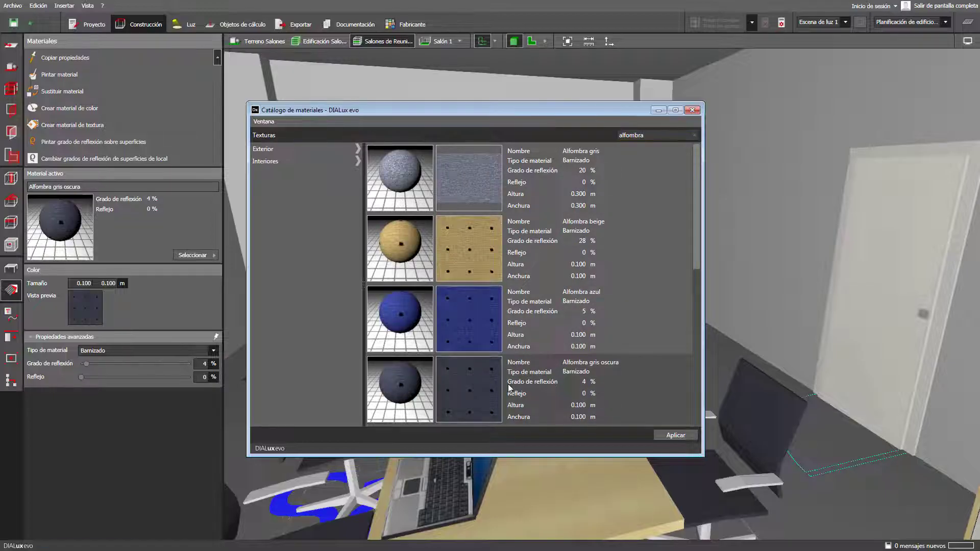
left_click(690, 111)
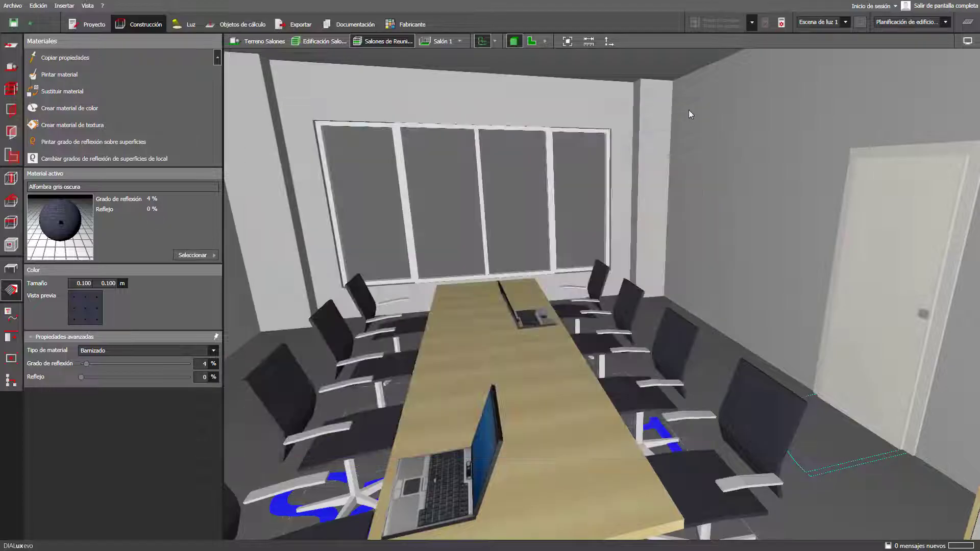
Paint the floors of both meeting rooms with the Alfombra gris oscura material.
left_click(150, 77)
left_click(829, 503)
middle_click_drag(806, 447, 592, 432)
scroll(628, 388, "up", 3)
mouse_move(627, 388)
middle_mouse_down()
mouse_move(448, 378)
mouse_move(272, 397)
middle_mouse_up()
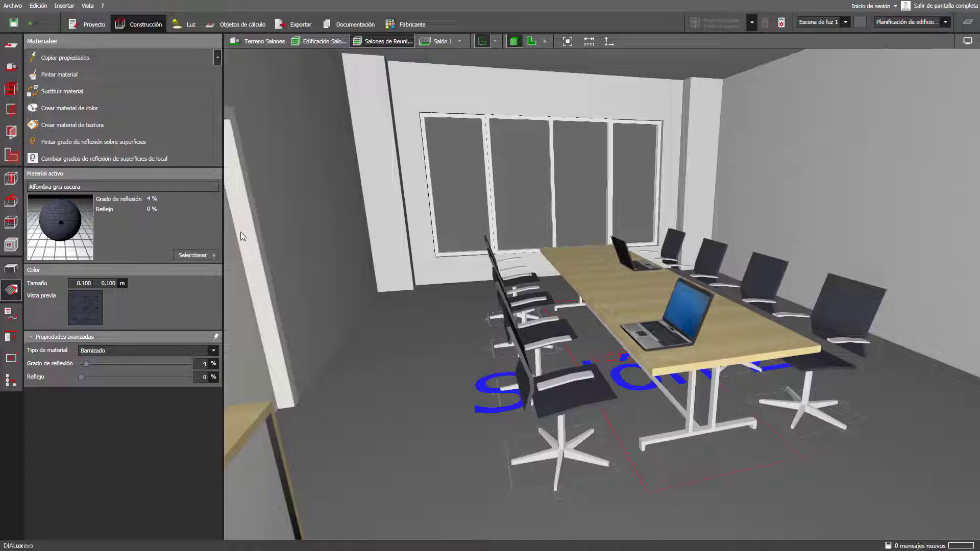
left_click(394, 385)
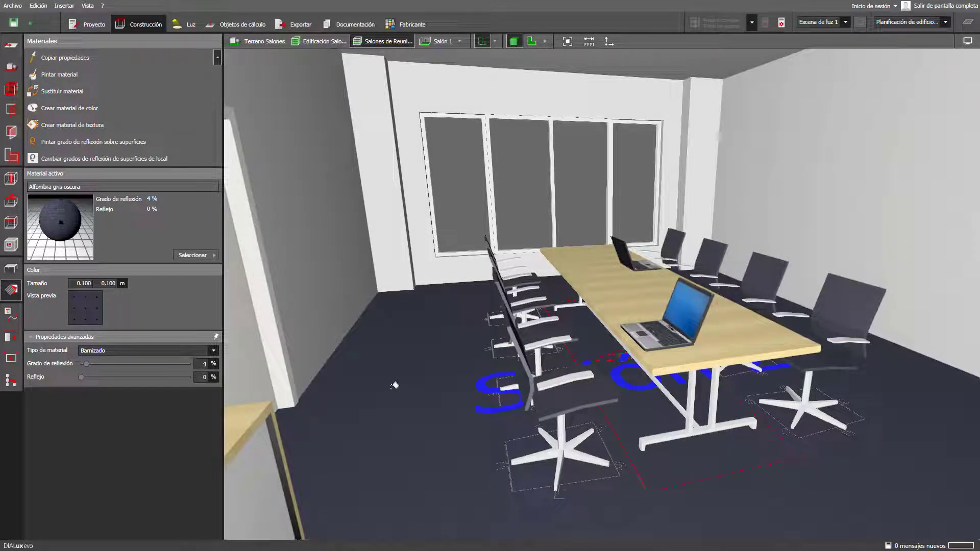
Make 9010 (Blanco puro) from the 9xxx Negro/Blanco colours the active material and set its reflectance to 70 %.
left_click(205, 254)
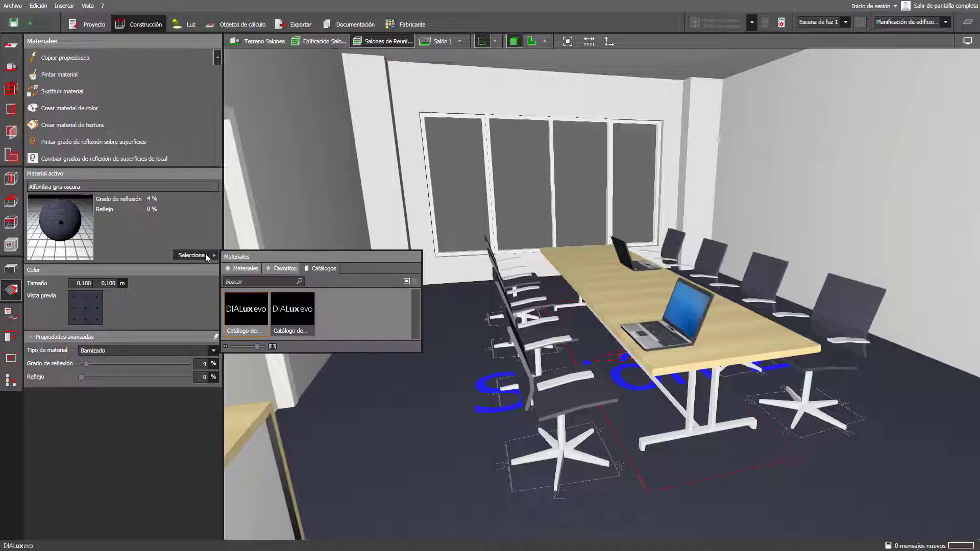
left_click(288, 317)
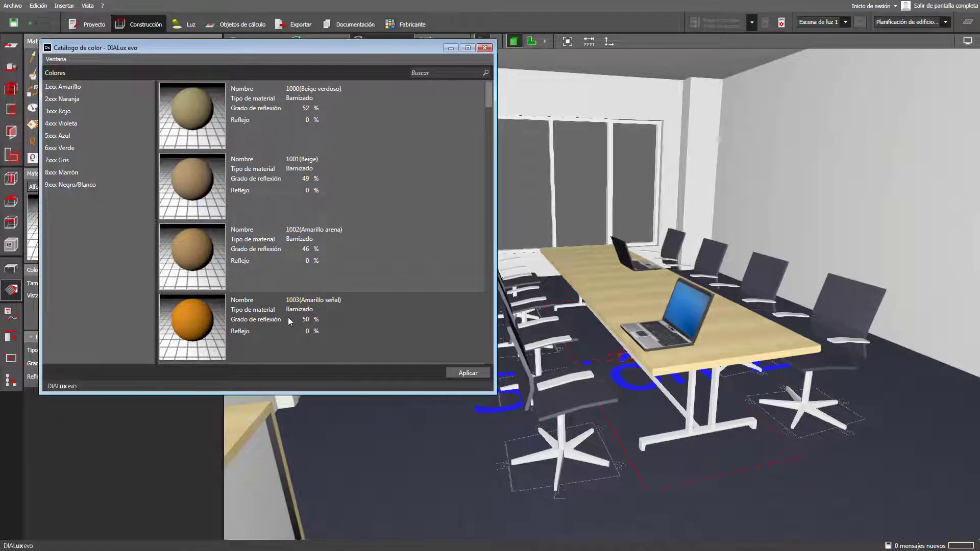
left_click(97, 185)
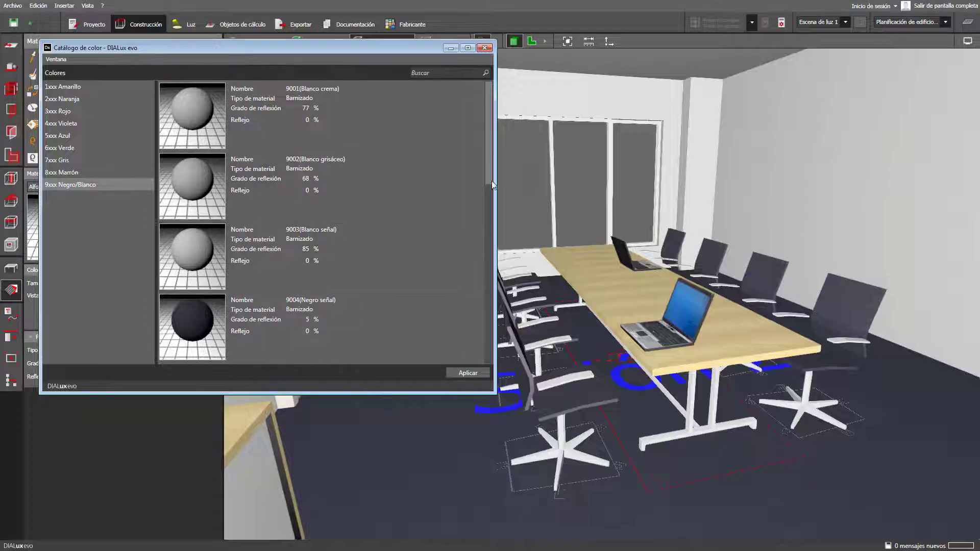
scroll(489, 201, "down", 1)
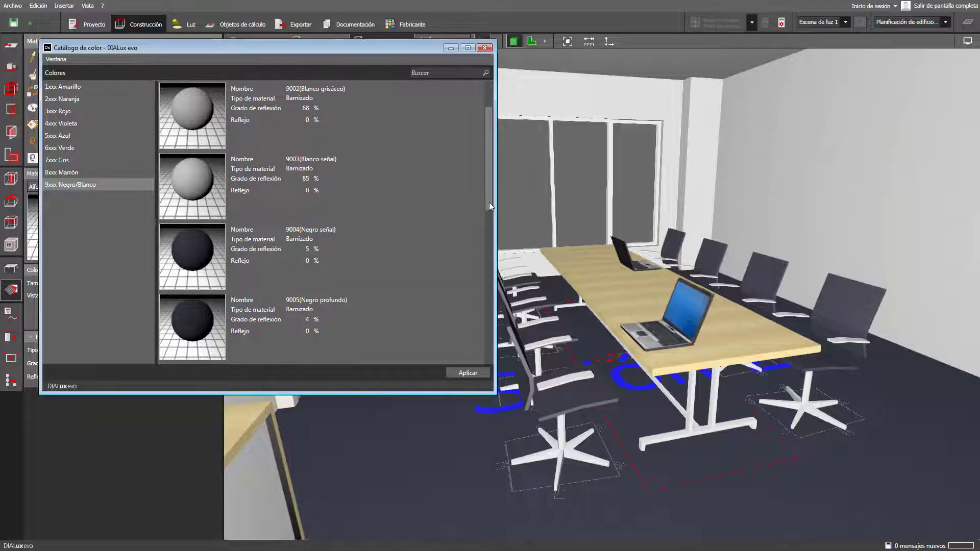
left_click_drag(488, 207, 489, 256)
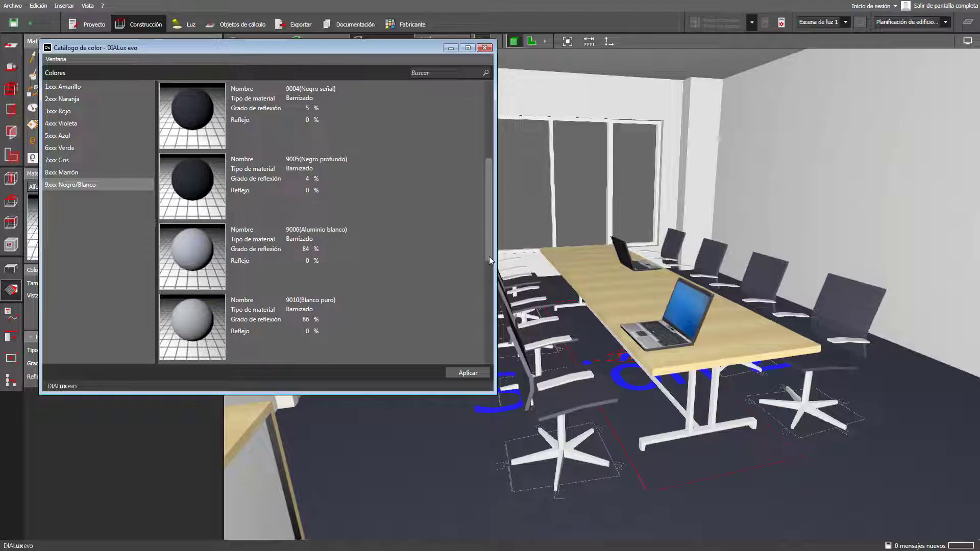
left_click(347, 317)
left_click(484, 47)
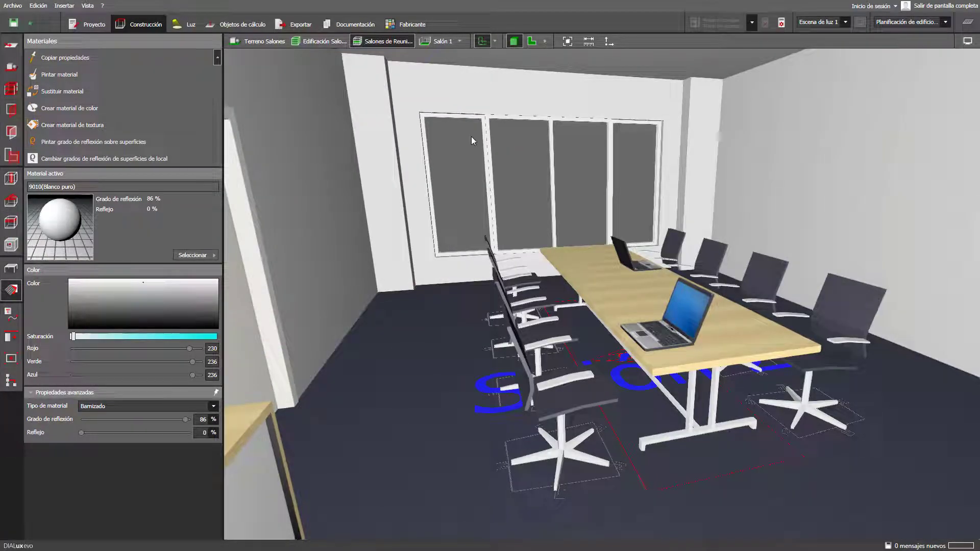
double_click(201, 419)
type("70")
key("Return")
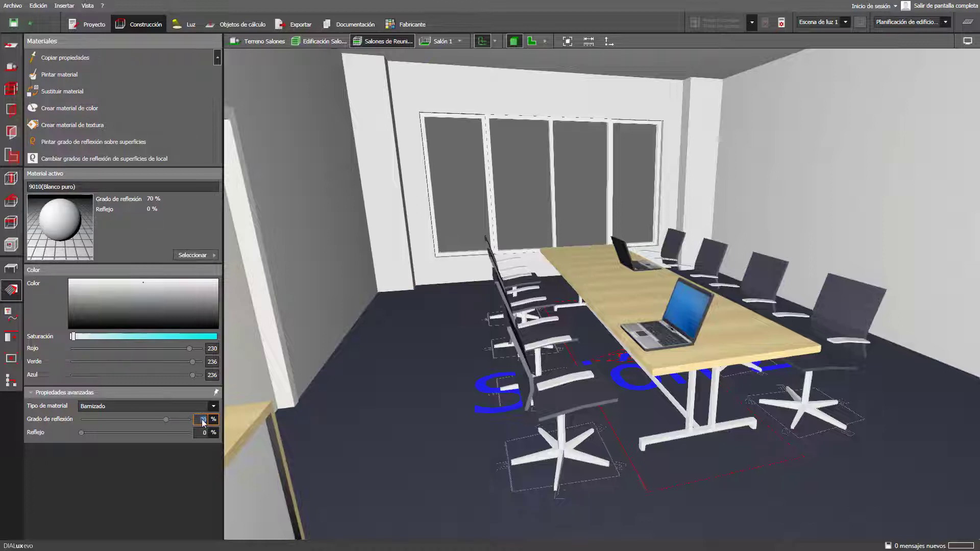
Paint the walls of the meeting rooms with the 9010 (Blanco puro) material.
left_click(73, 231)
left_click_drag(69, 226, 271, 220)
left_click_drag(303, 217, 302, 217)
middle_click_drag(457, 288, 451, 297)
left_click_drag(451, 296, 433, 366)
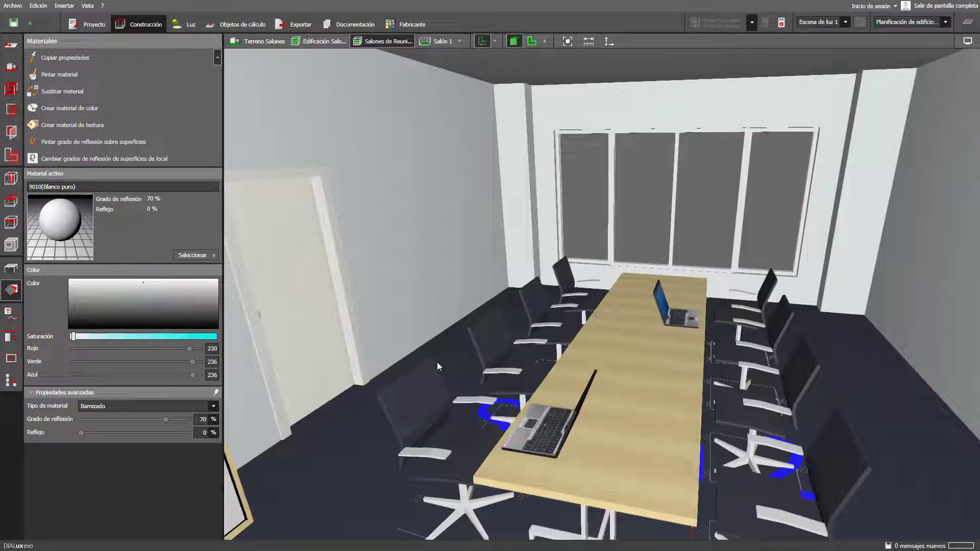
Make 9001 (Blanco crema) from the 9xxx Negro/Blanco colours the active material and set its reflectance to 70 %.
left_click(199, 253)
double_click(286, 320)
left_click(109, 196)
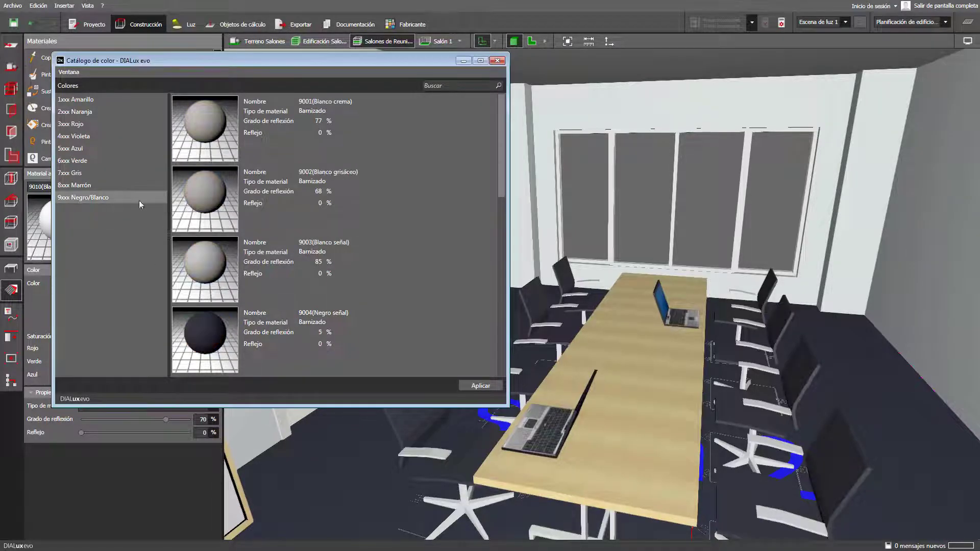
left_click(288, 151)
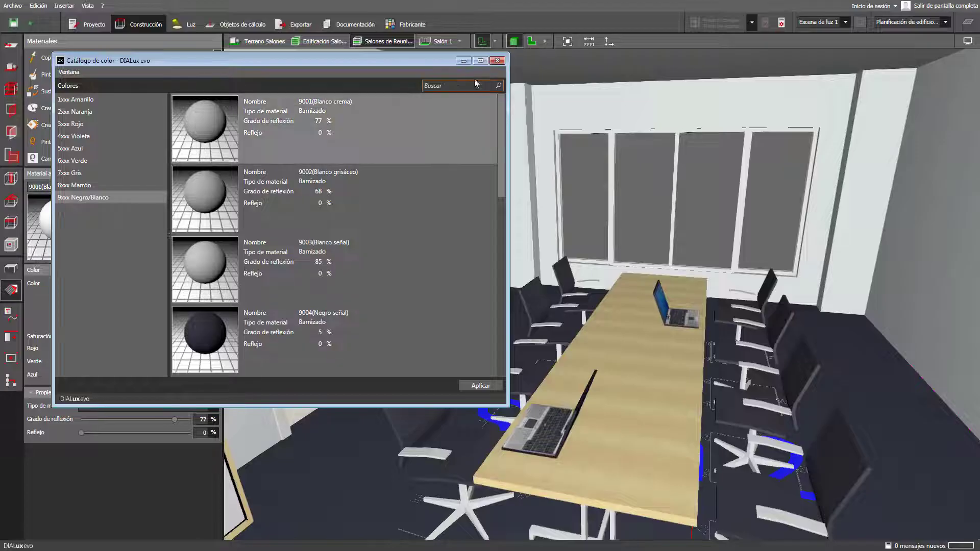
left_click(496, 60)
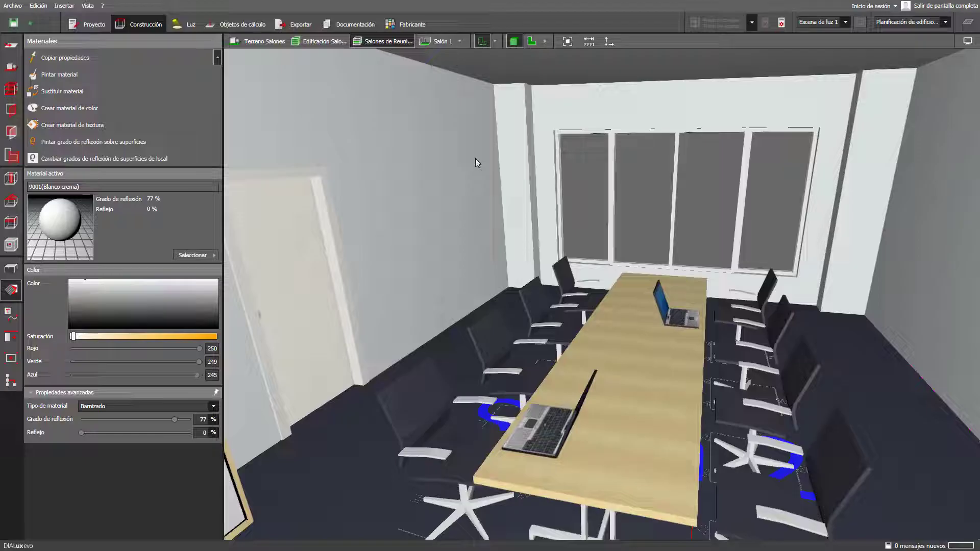
left_click(202, 419)
type("70")
key("Return")
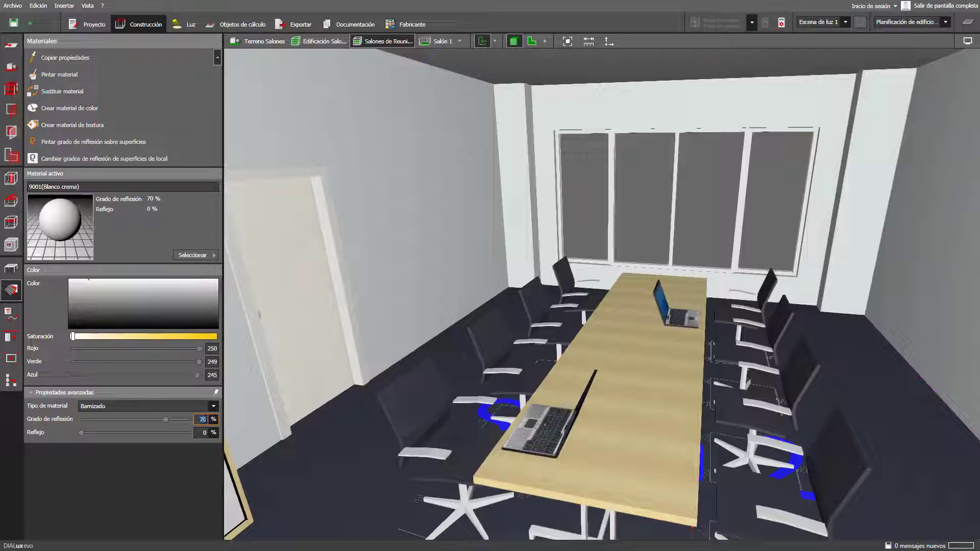
Paint the ceilings of the meeting rooms with the 9001 (Blanco crema) material.
left_click(148, 77)
middle_click_drag(446, 181, 616, 190)
right_click_drag(617, 190, 353, 259)
middle_click_drag(354, 259, 441, 317)
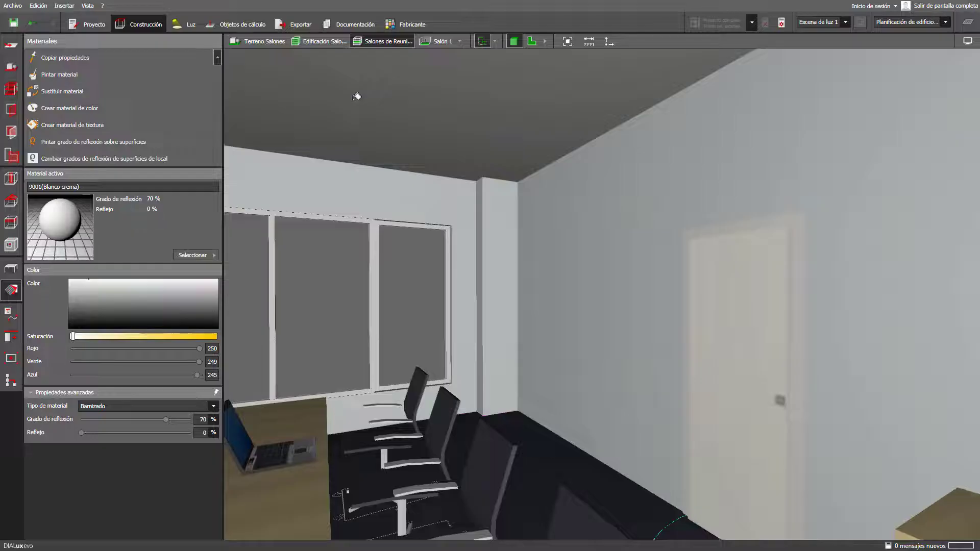
middle_click_drag(399, 138, 532, 304)
right_click_drag(532, 304, 527, 297)
Examine the painted and furnished meeting rooms from above and from inside Salón 1.
scroll(529, 298, "down", 3)
middle_click_drag(750, 357, 544, 296)
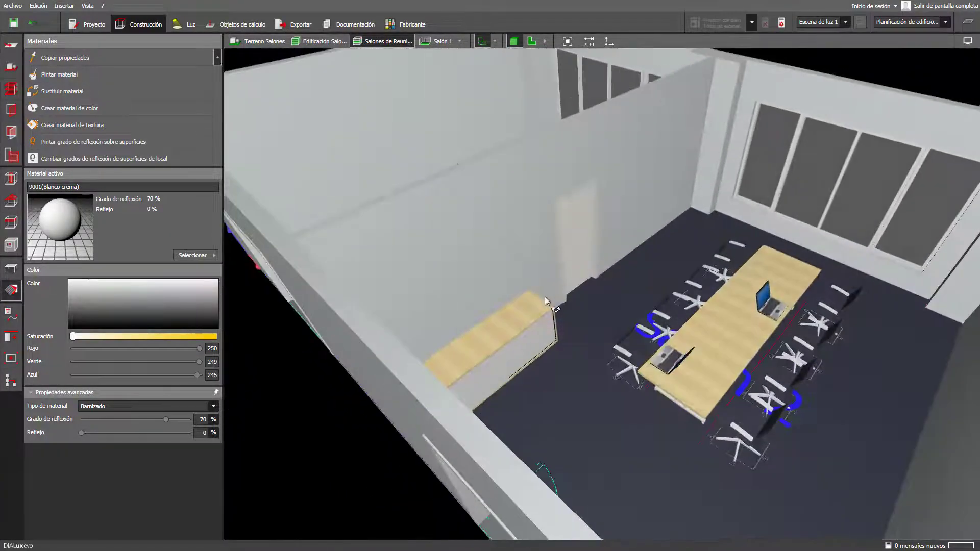
right_click_drag(545, 297, 653, 318)
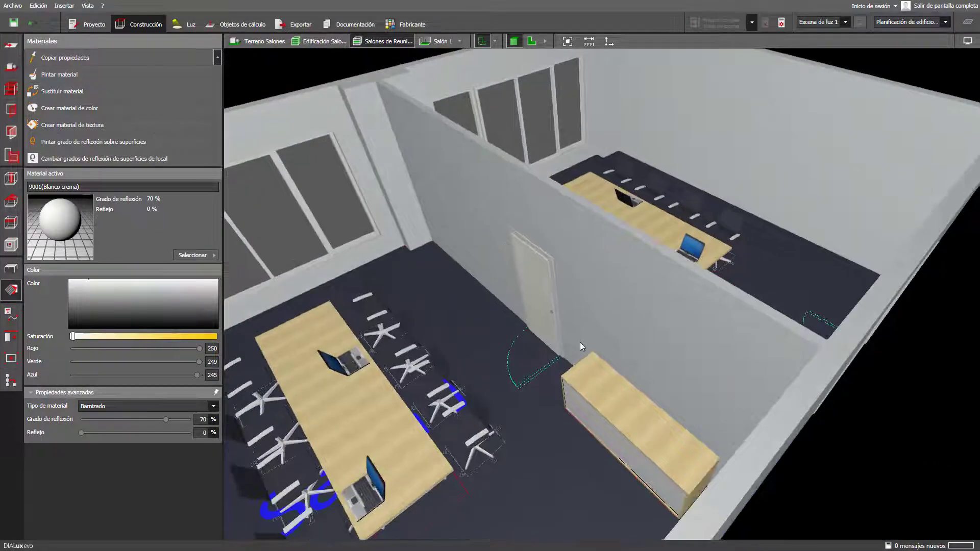
scroll(579, 342, "up", 2)
middle_click_drag(579, 342, 717, 344)
right_click_drag(696, 381, 699, 327)
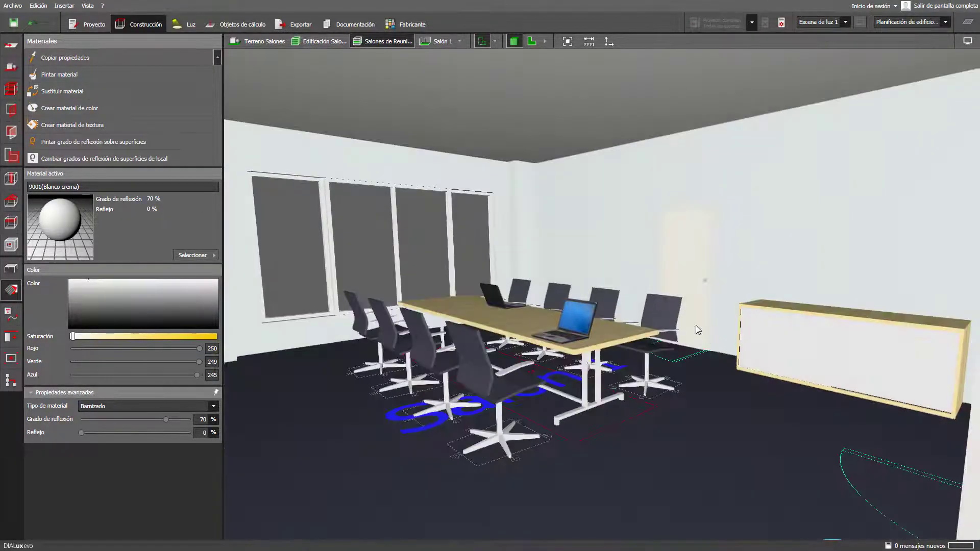
scroll(658, 319, "up", 1)
scroll(658, 319, "up", 2)
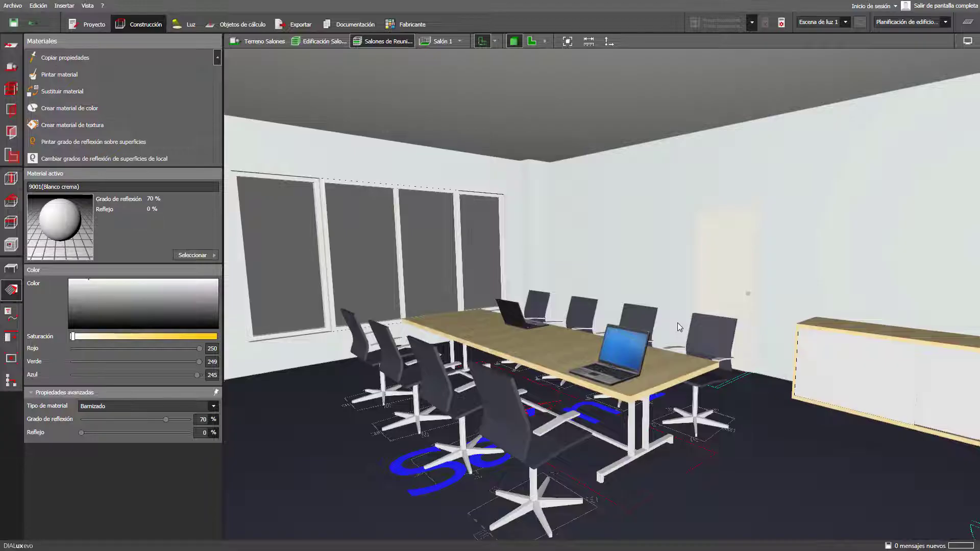